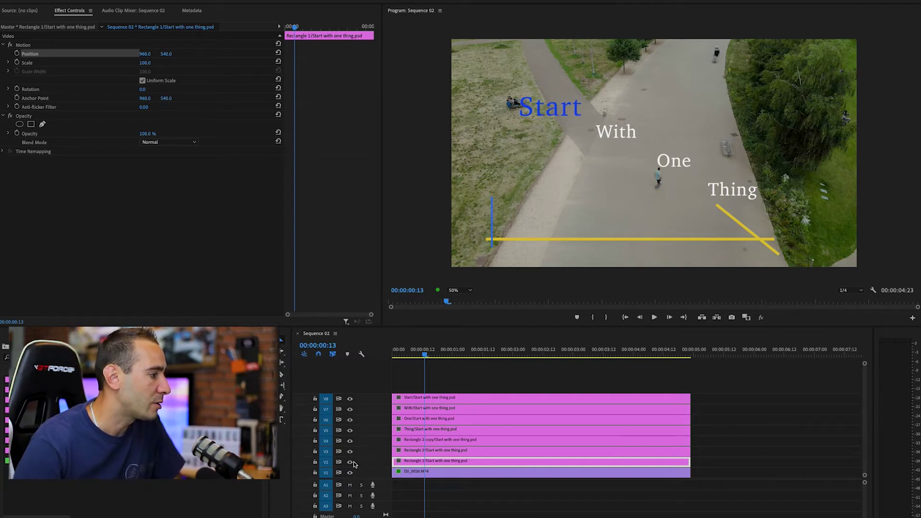
# Toggle the yellow line, blue line, diagonal line and Thing layers off and back on to identify them
pyautogui.click(351, 463)
pyautogui.click(351, 463)
pyautogui.click(351, 461)
pyautogui.click(350, 453)
pyautogui.click(350, 454)
pyautogui.click(351, 442)
pyautogui.click(351, 442)
pyautogui.click(350, 431)
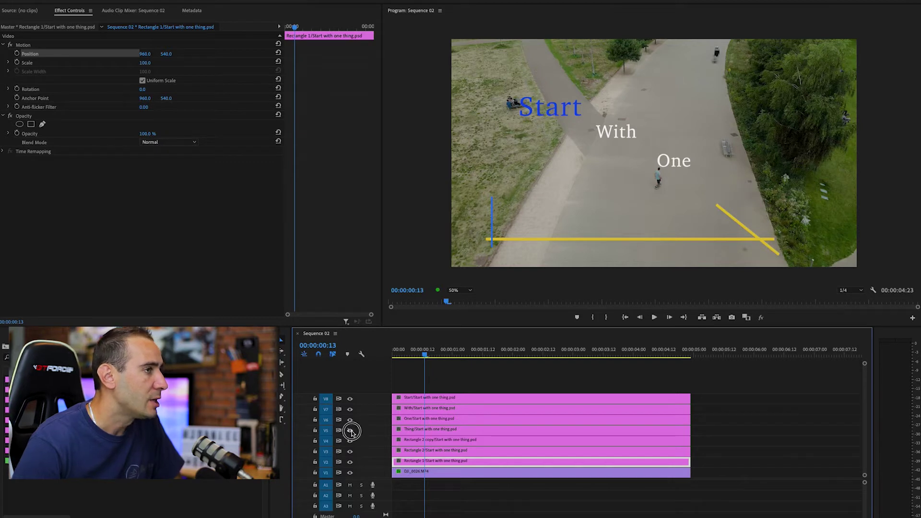
pyautogui.click(350, 430)
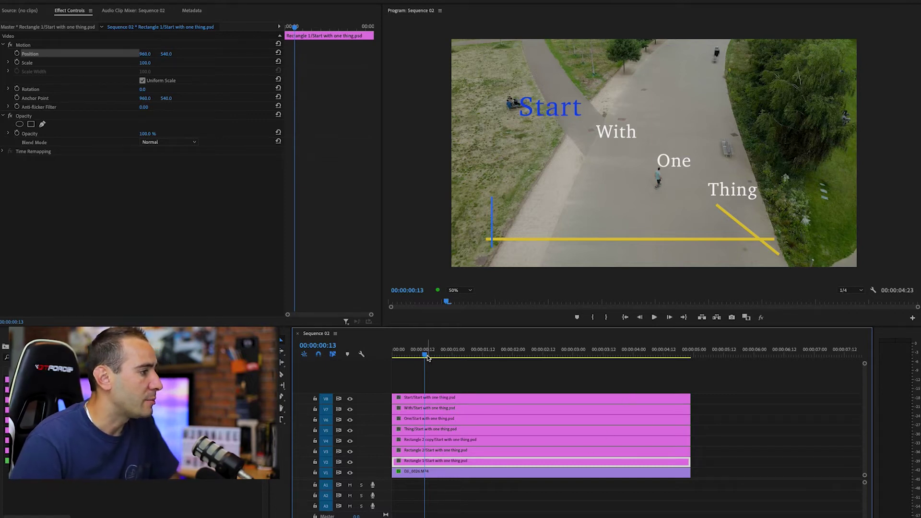
# Add a Position keyframe to the Start clip at 00:00:01:15, still at 960, 540
pyautogui.moveTo(425, 356); pyautogui.dragTo(490, 358)
pyautogui.click(417, 401)
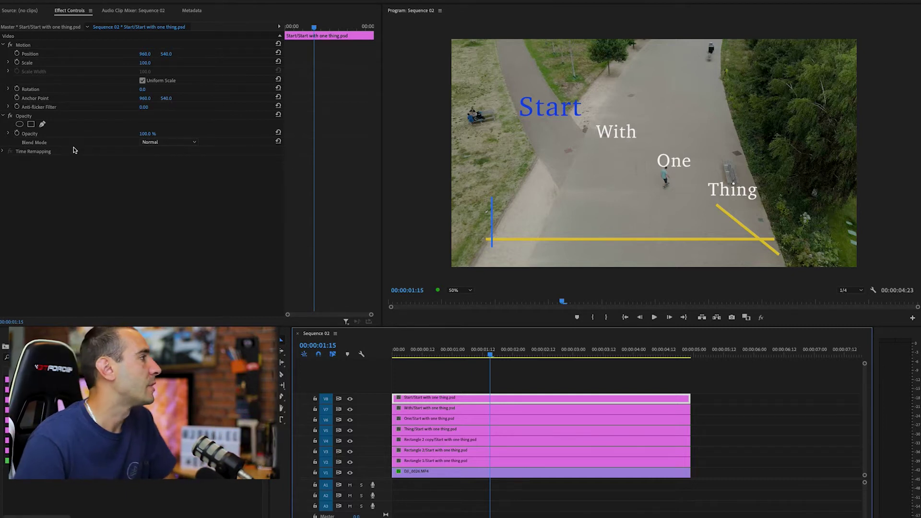
pyautogui.click(17, 55)
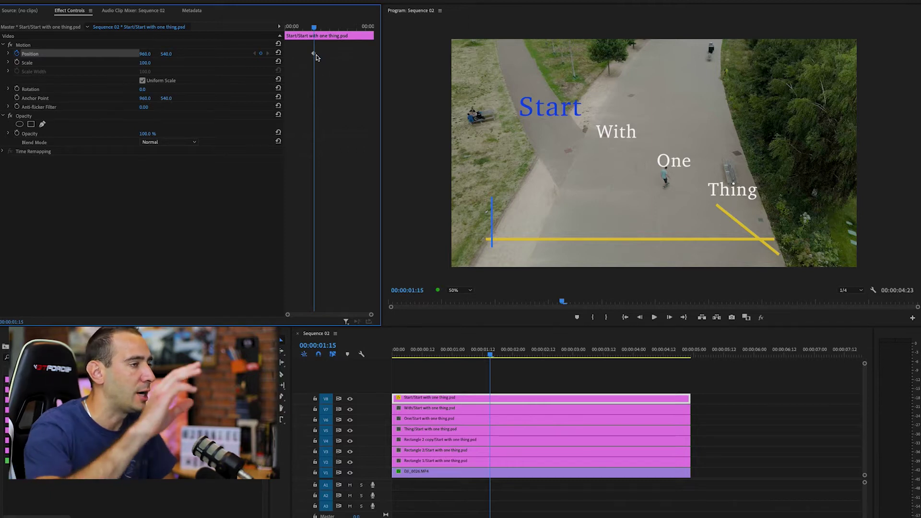
# Copy the Start clip together with its Motion animation
pyautogui.click(489, 397)
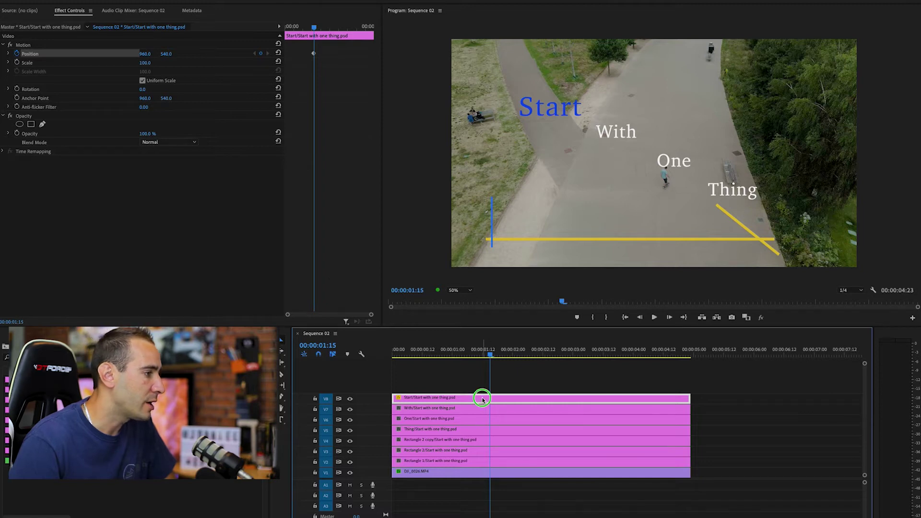
pyautogui.rightClick(483, 398)
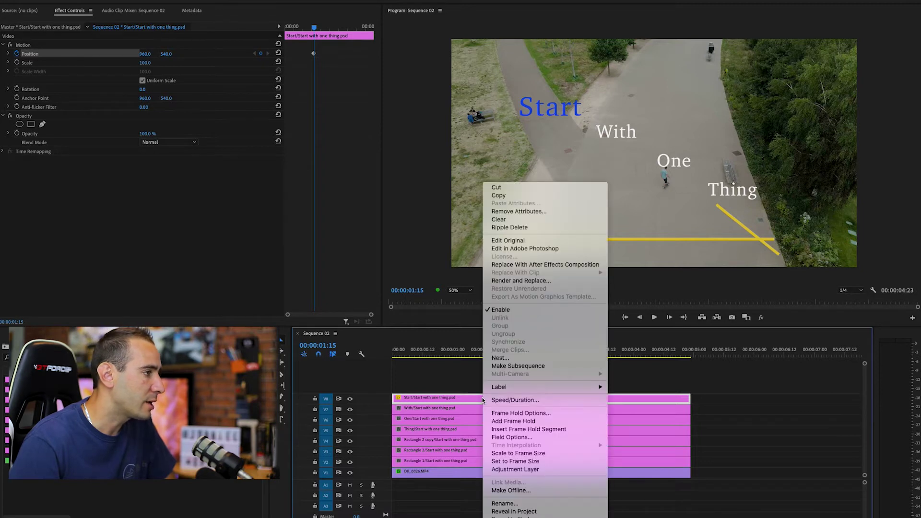
pyautogui.click(525, 198)
# Paste the Motion attributes onto the With, One, Thing and rectangle clips
pyautogui.moveTo(701, 409); pyautogui.dragTo(619, 462)
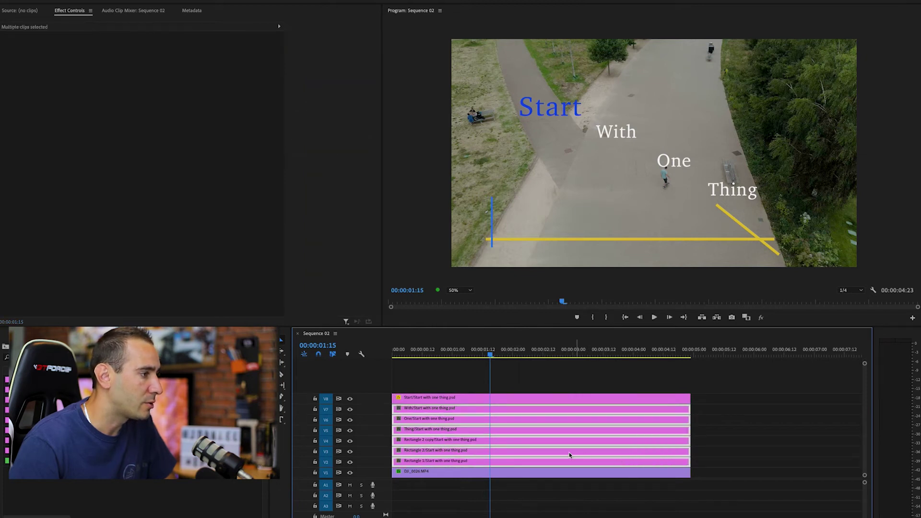
pyautogui.rightClick(544, 452)
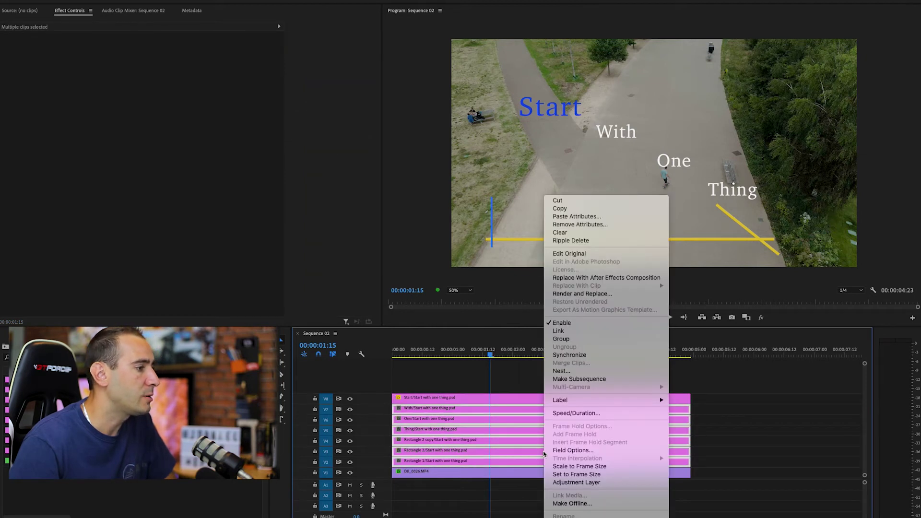
pyautogui.click(616, 217)
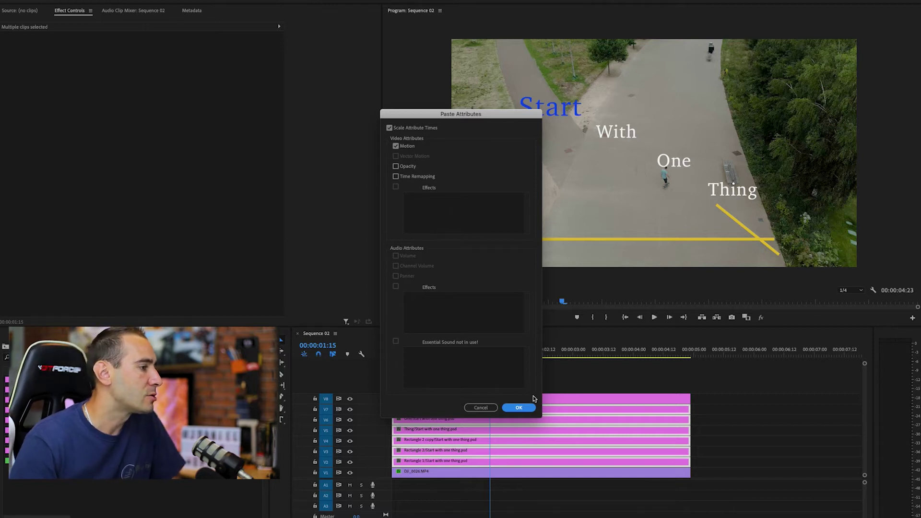
pyautogui.click(521, 408)
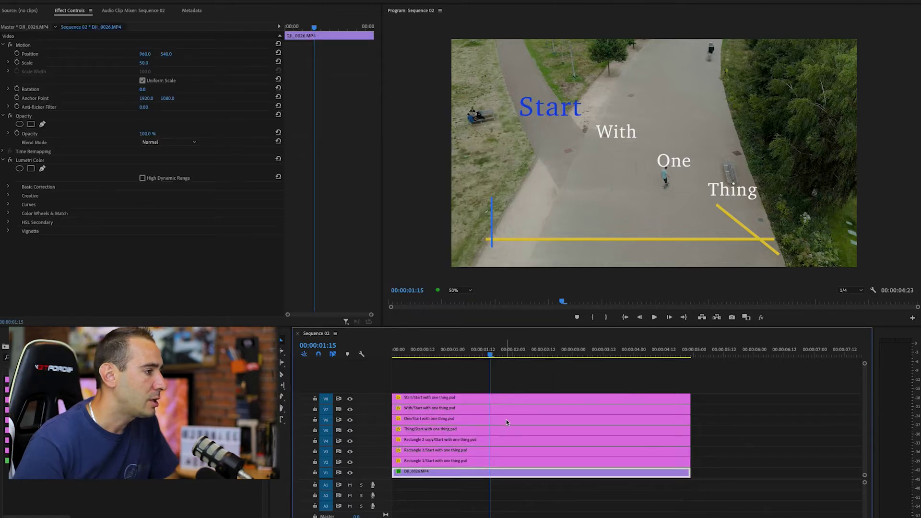
pyautogui.click(445, 398)
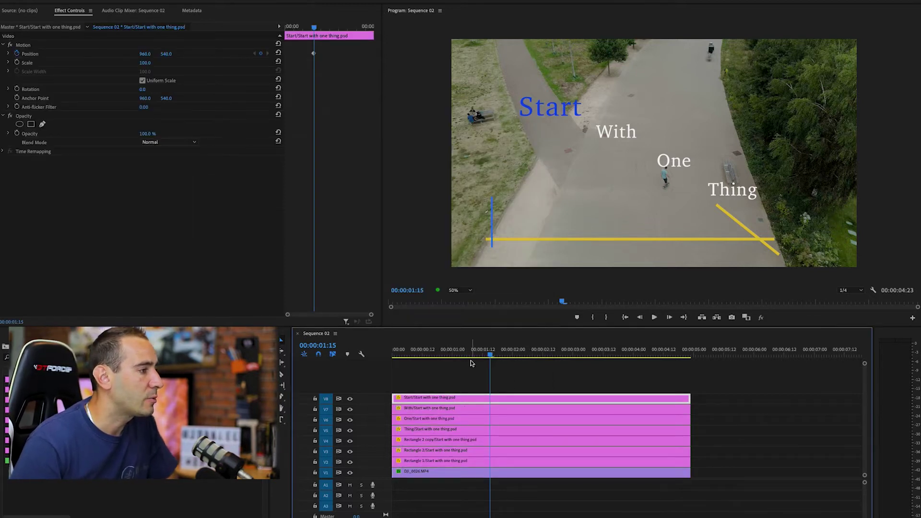
# From the sequence start, trim the Start clip 6 frames, With 12 frames and Rectangle 2 copy 6 frames later
pyautogui.moveTo(490, 356); pyautogui.dragTo(393, 364)
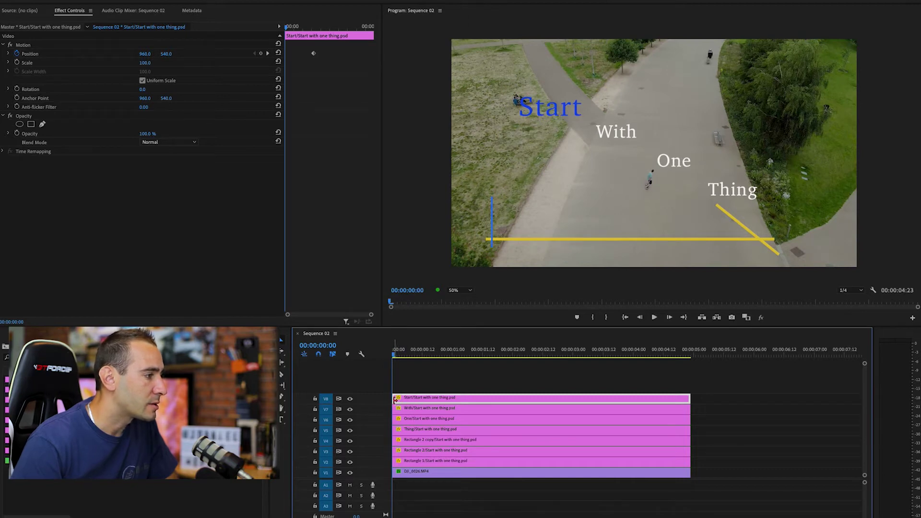
pyautogui.moveTo(394, 401); pyautogui.dragTo(411, 398)
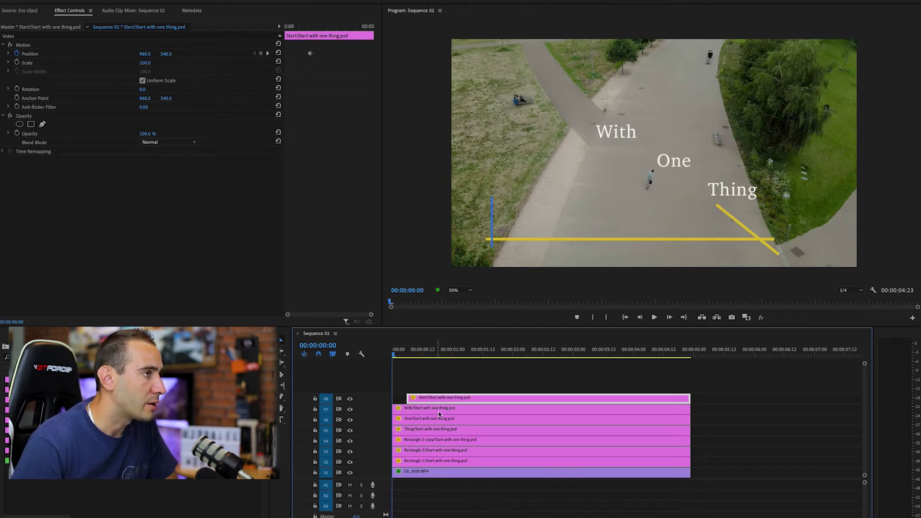
pyautogui.moveTo(395, 411); pyautogui.dragTo(445, 432)
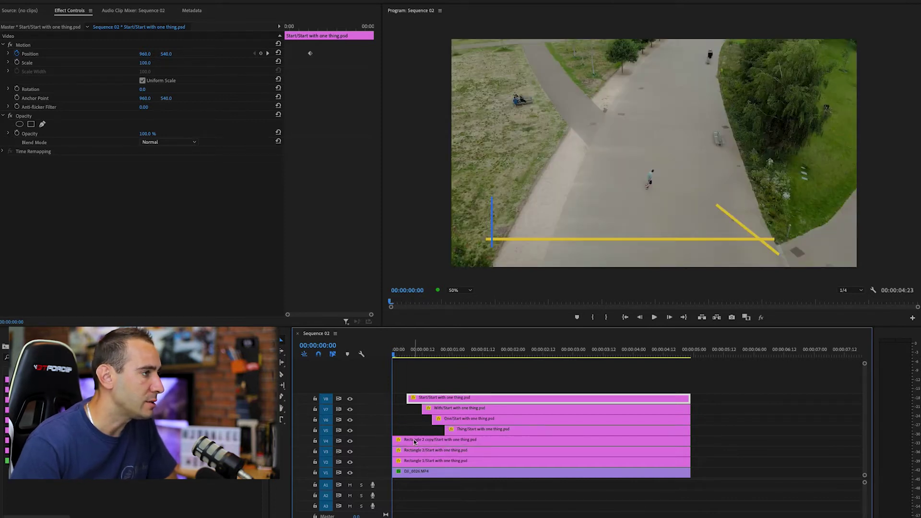
pyautogui.moveTo(396, 443)
pyautogui.mouseDown()
pyautogui.moveTo(409, 442)
pyautogui.moveTo(405, 451)
pyautogui.mouseUp()
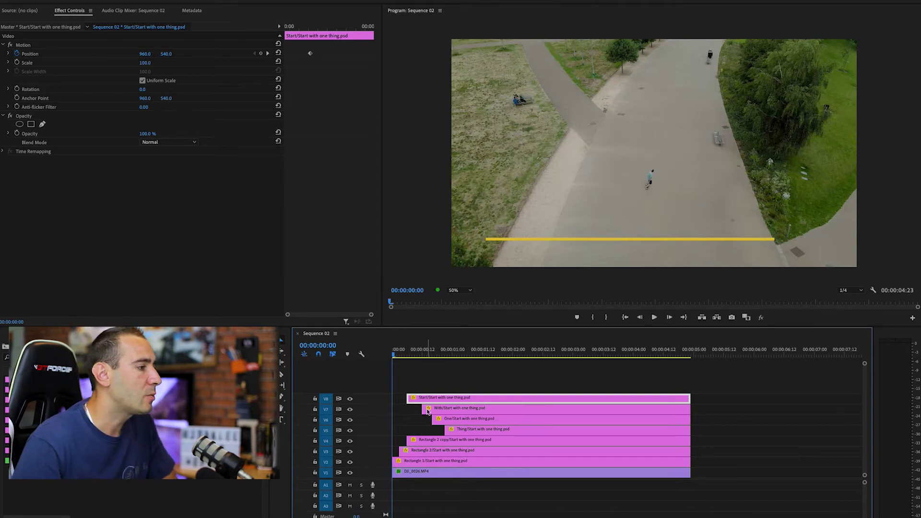
pyautogui.click(409, 462)
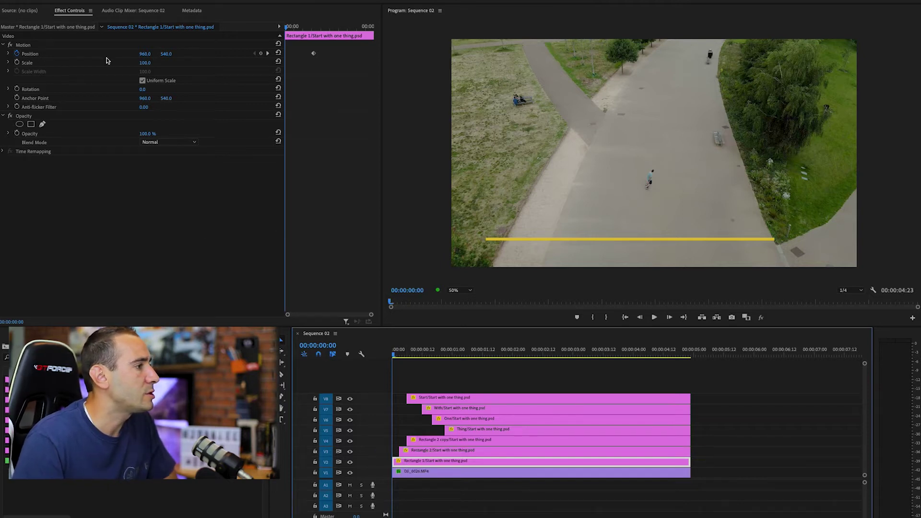
pyautogui.click(469, 291)
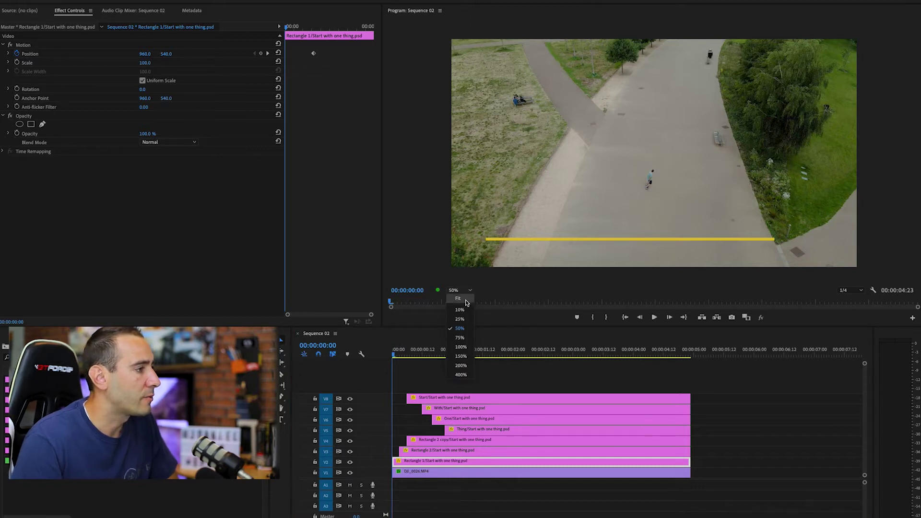
pyautogui.click(459, 300)
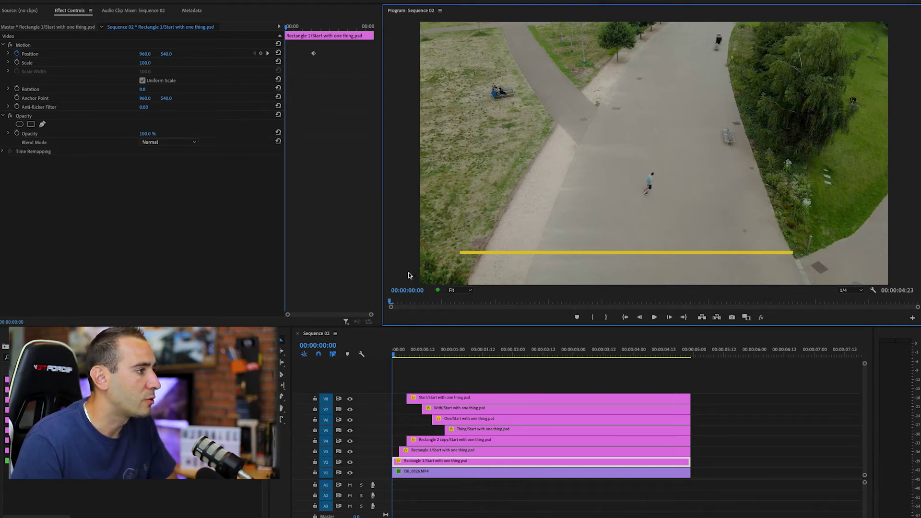
pyautogui.click(462, 291)
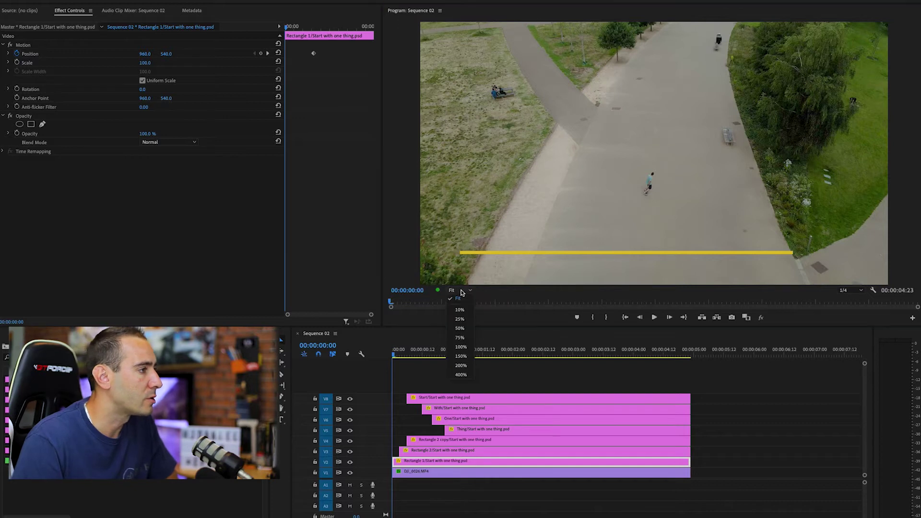
pyautogui.click(465, 328)
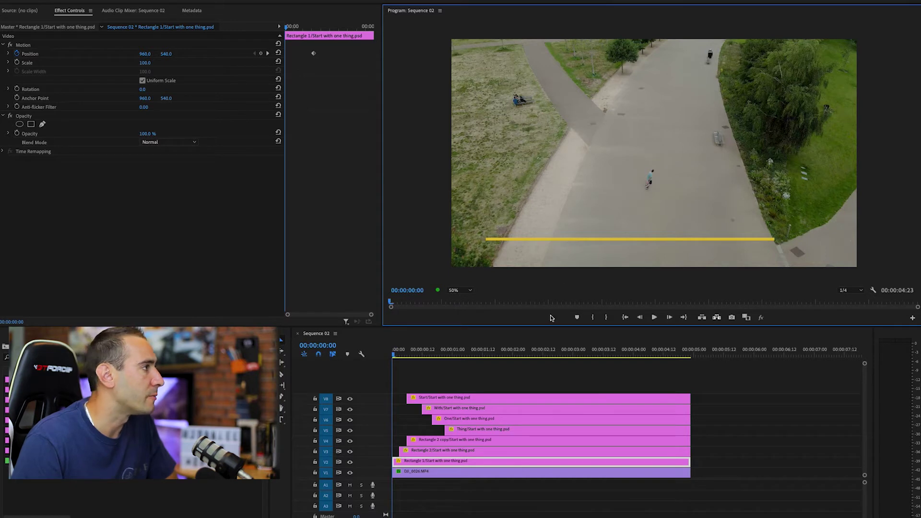
pyautogui.click(58, 55)
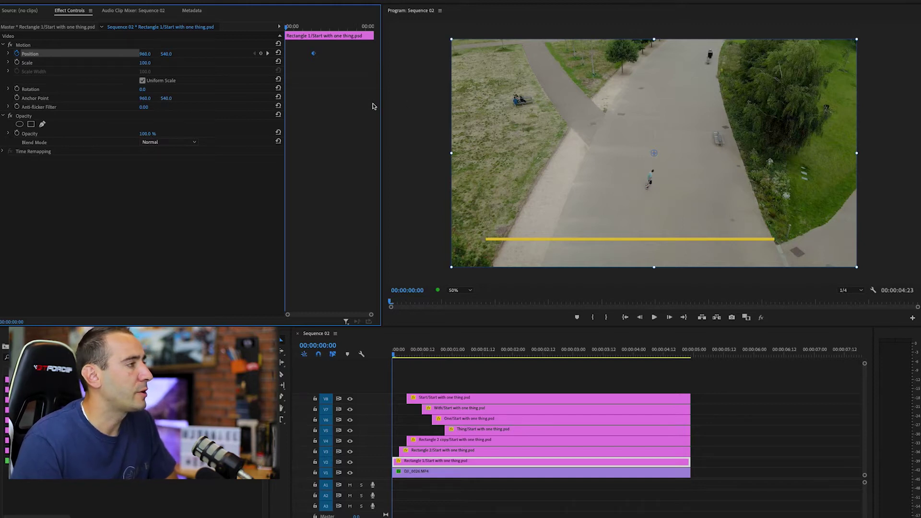
# Reset Rectangle 1's Position and set X to -647 so the yellow line sits off-frame left
pyautogui.moveTo(567, 178)
pyautogui.mouseDown()
pyautogui.moveTo(495, 177)
pyautogui.moveTo(668, 194)
pyautogui.moveTo(638, 199)
pyautogui.moveTo(567, 179)
pyautogui.mouseUp()
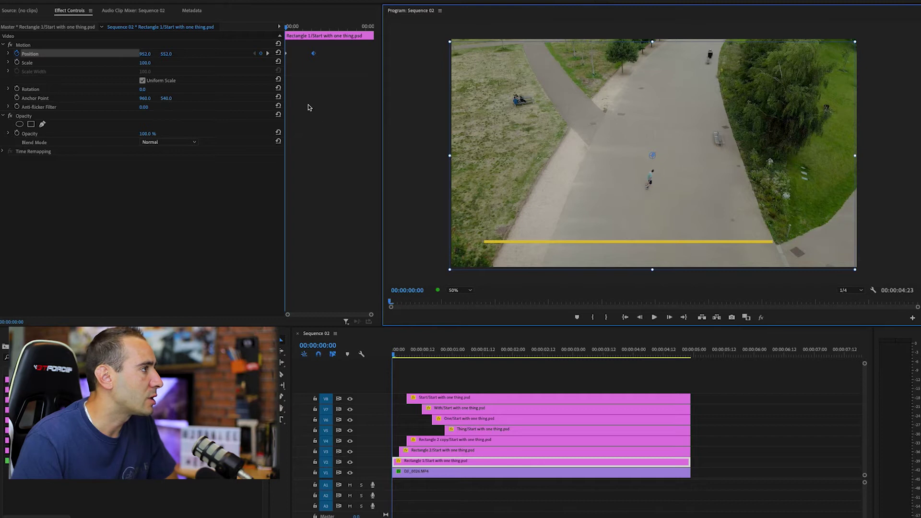
pyautogui.click(279, 53)
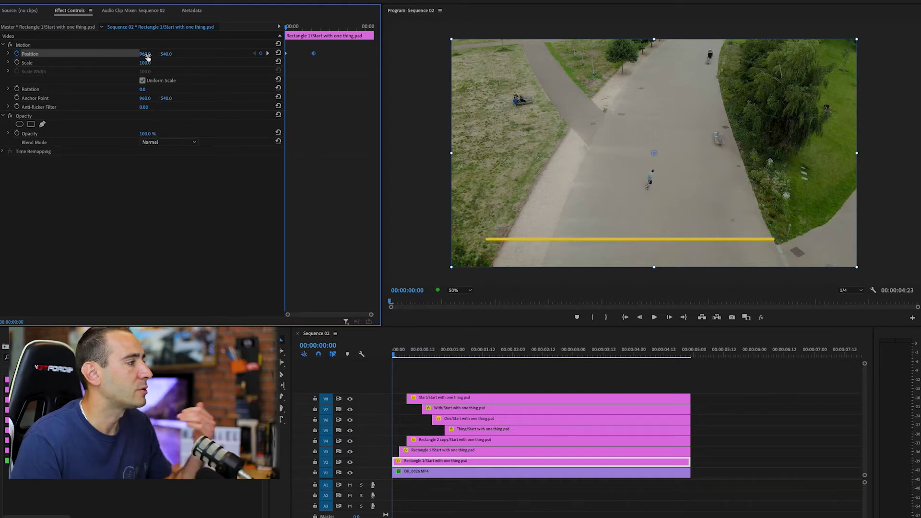
pyautogui.moveTo(147, 56); pyautogui.dragTo(29, 56)
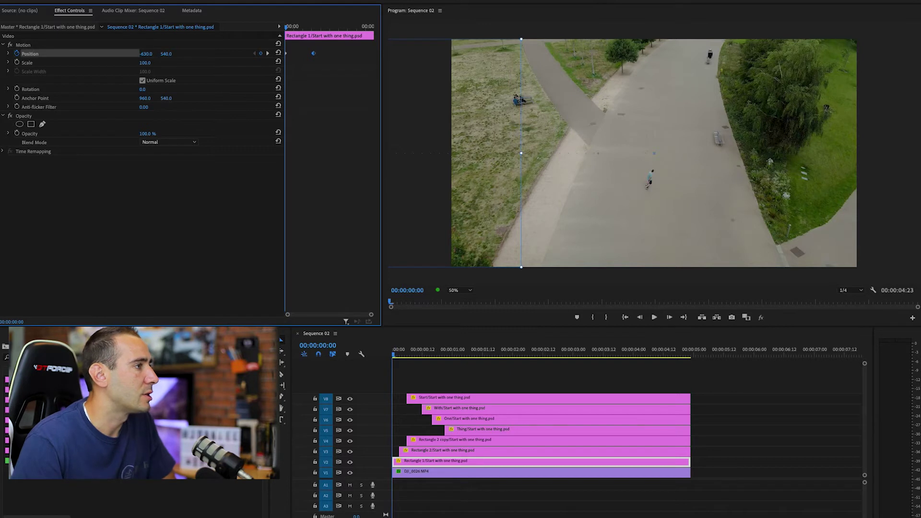
pyautogui.moveTo(150, 56); pyautogui.dragTo(153, 56)
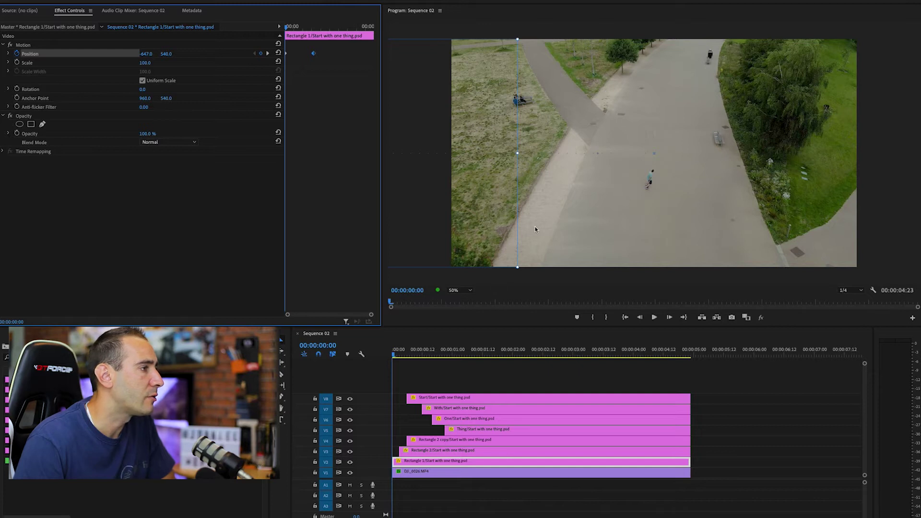
# Check the off-screen line at 25% Program monitor zoom, then return to 50%
pyautogui.click(470, 290)
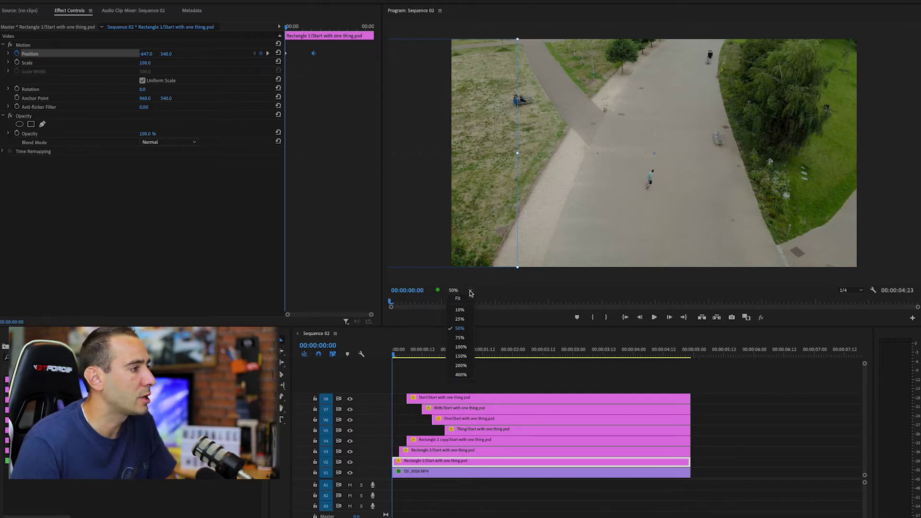
pyautogui.click(468, 319)
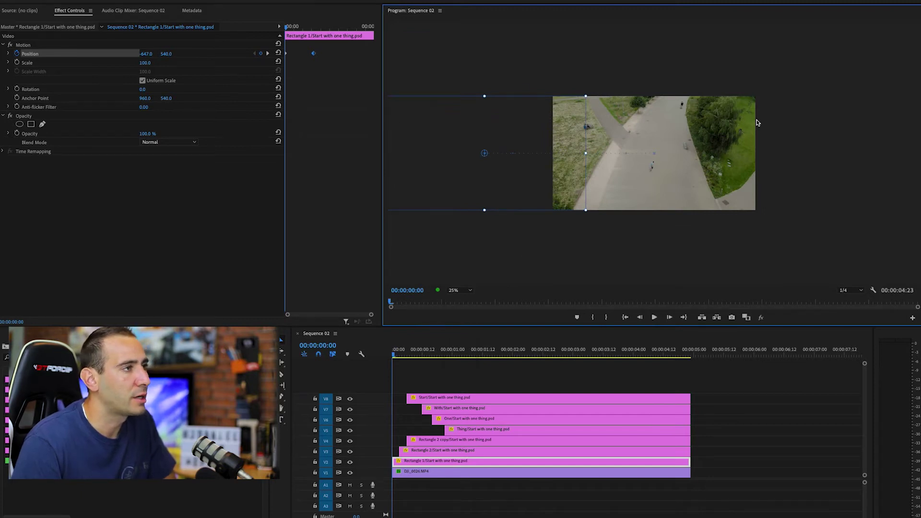
pyautogui.click(468, 291)
pyautogui.click(460, 328)
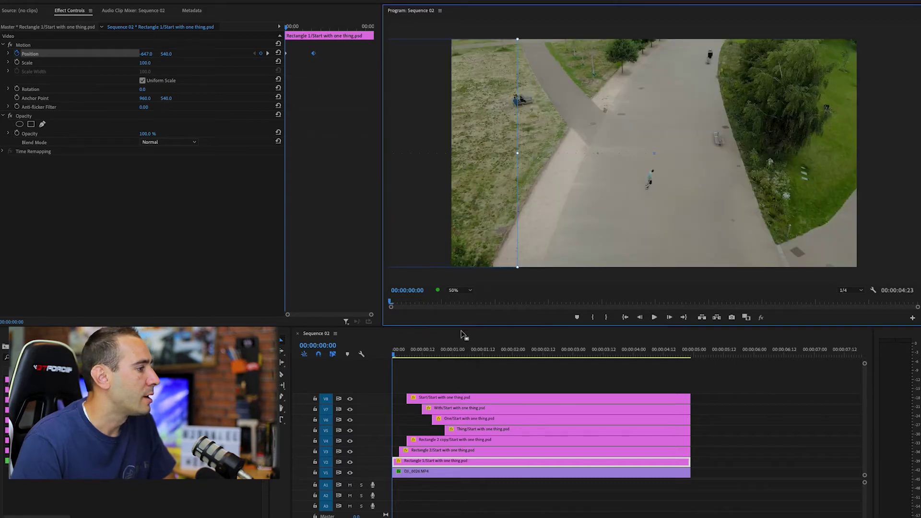
pyautogui.click(416, 451)
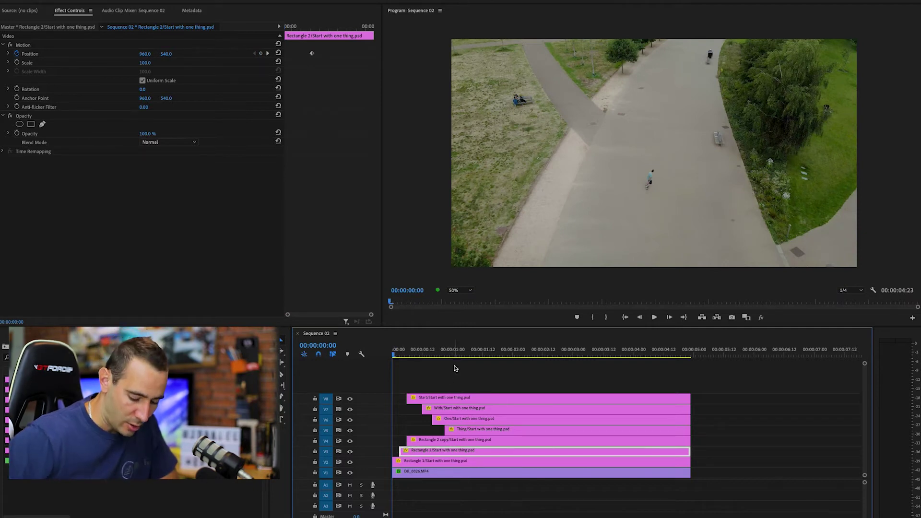
# Preview the sequence and put the playhead where the Rectangle 2 clip begins
pyautogui.press('space')
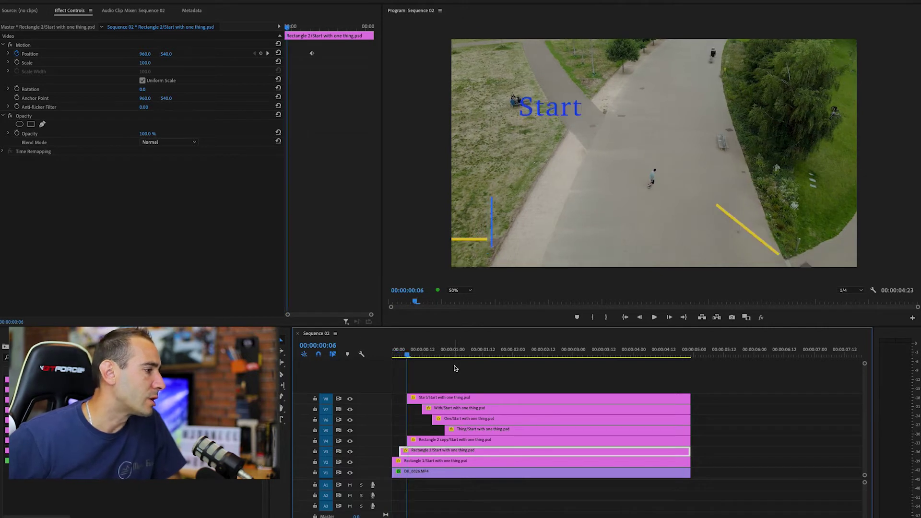
pyautogui.press('space')
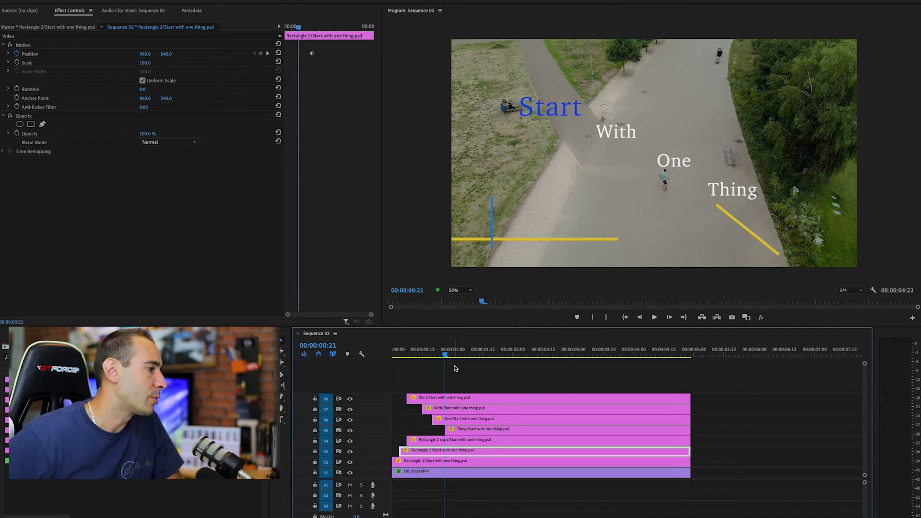
pyautogui.press('Up')
pyautogui.press('Up')
pyautogui.press('Up')
pyautogui.press('Up')
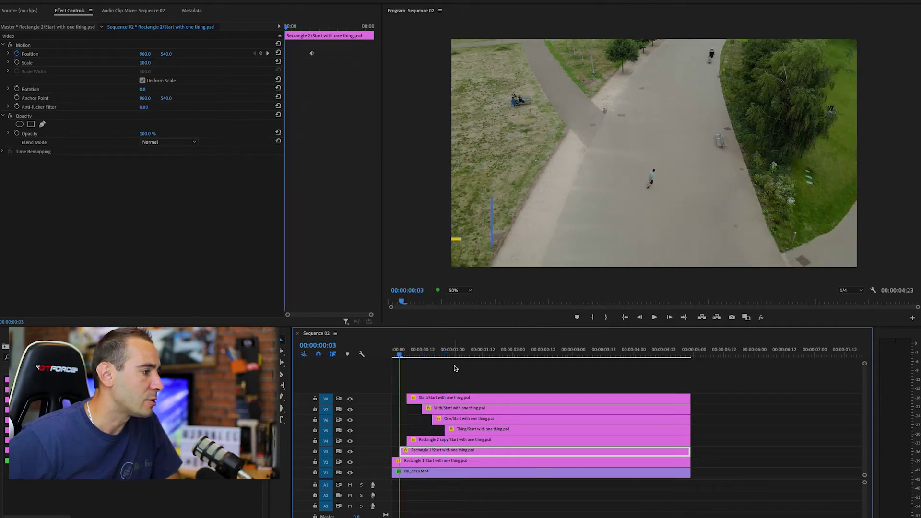
pyautogui.press('Down')
pyautogui.press('Up')
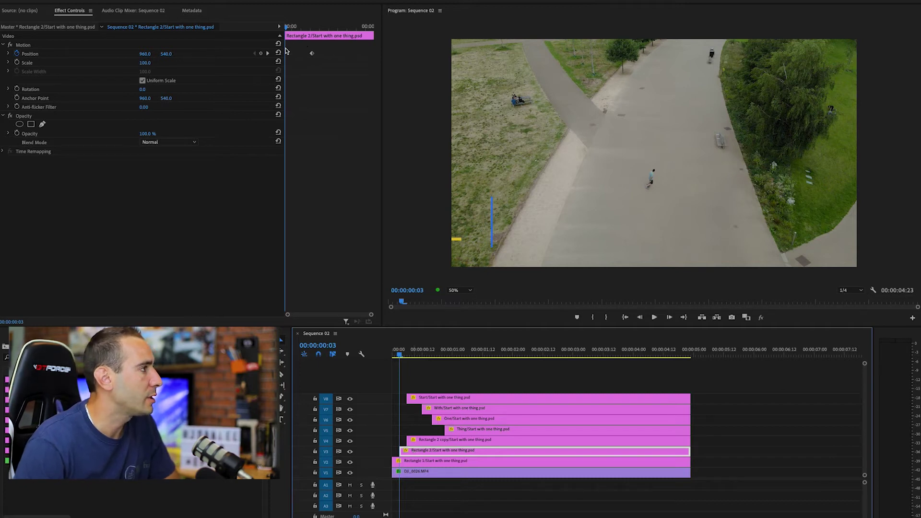
pyautogui.moveTo(399, 358); pyautogui.dragTo(392, 358)
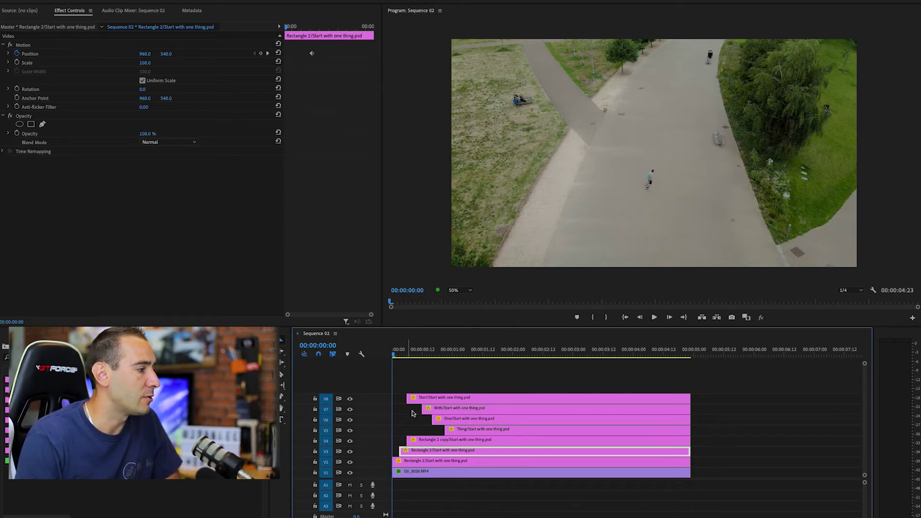
pyautogui.press('Right')
pyautogui.press('Right')
pyautogui.press('Right')
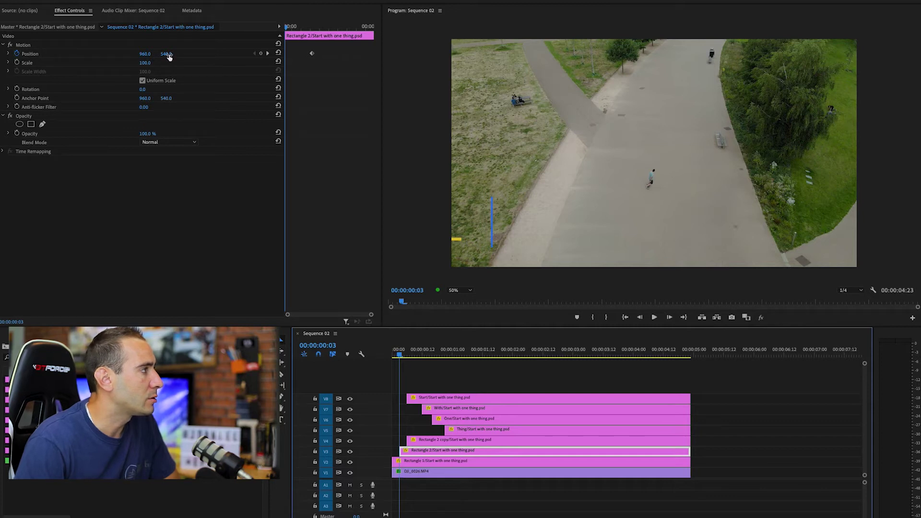
# Lower the blue bar's Position to 960, 892 below the frame and preview the slide-up
pyautogui.moveTo(166, 54); pyautogui.dragTo(188, 53)
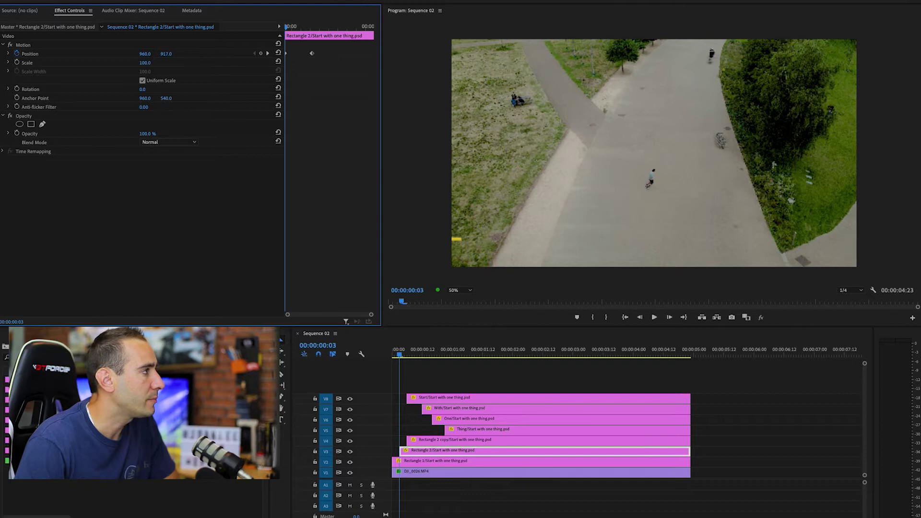
pyautogui.moveTo(166, 54); pyautogui.dragTo(169, 54)
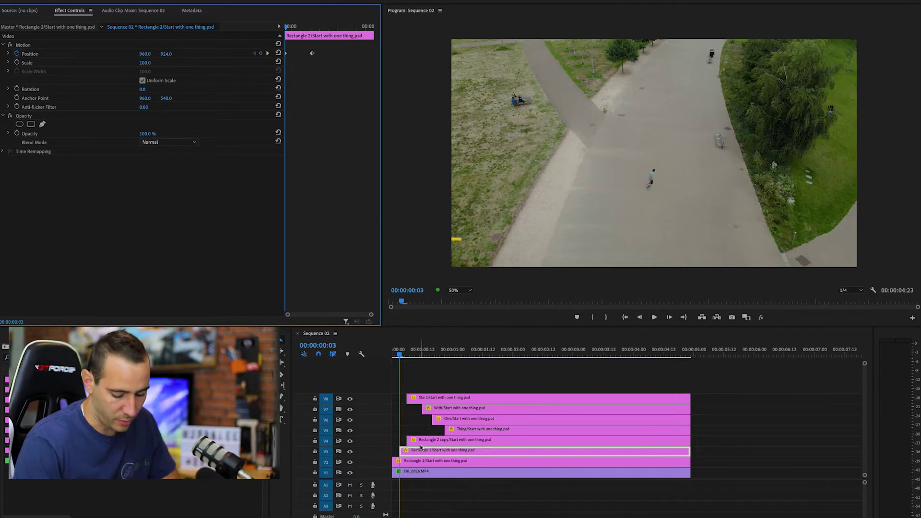
pyautogui.press('Down')
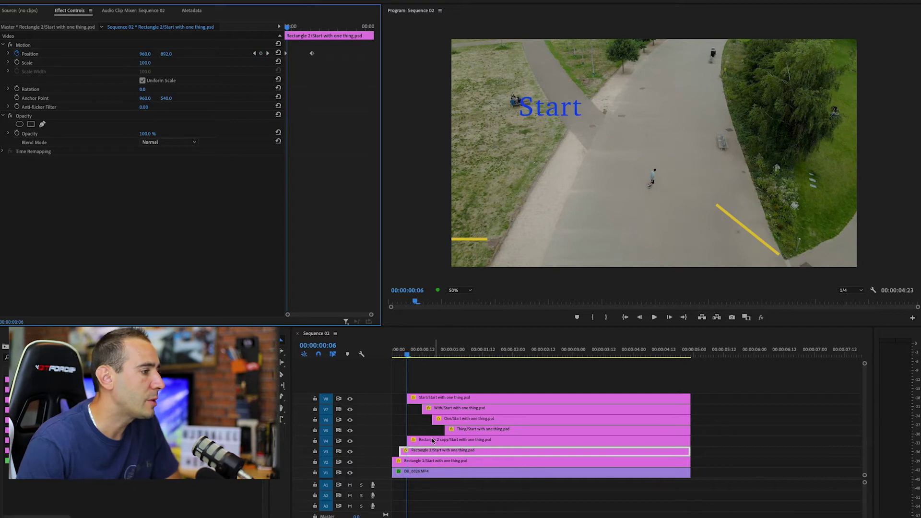
pyautogui.click(433, 441)
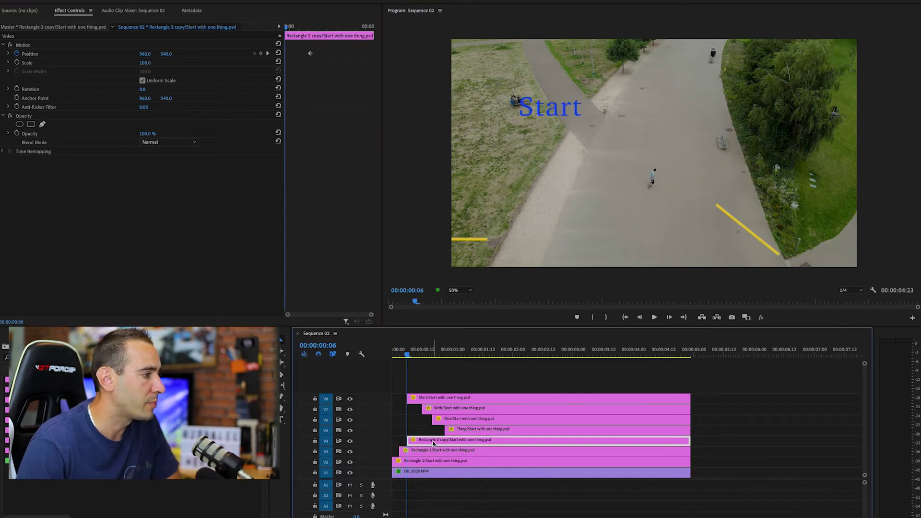
pyautogui.click(424, 454)
pyautogui.press('space')
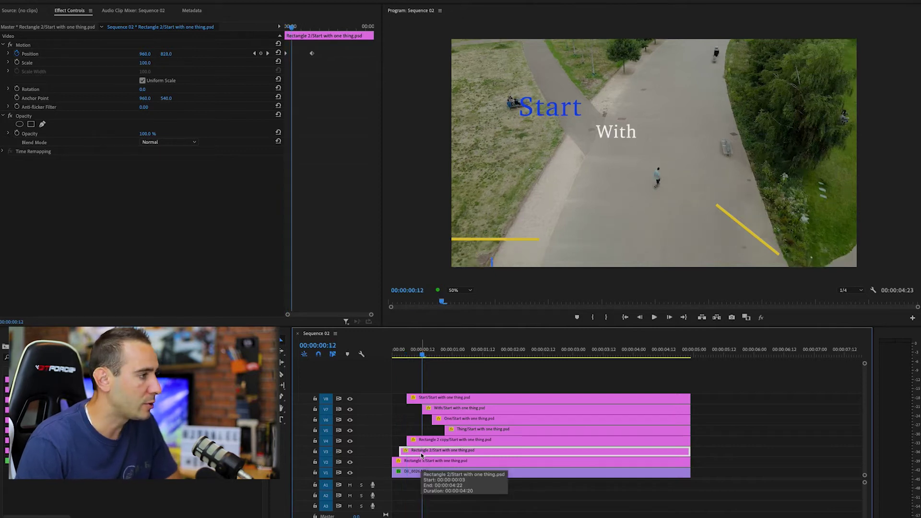
pyautogui.press('Up')
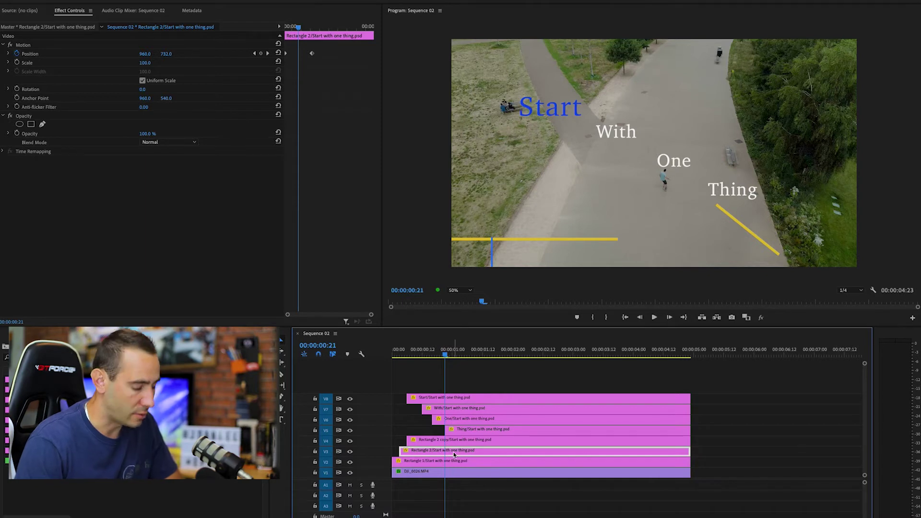
pyautogui.press('Left')
pyautogui.press('Left')
pyautogui.press('Left')
pyautogui.press('Left')
pyautogui.press('Left')
pyautogui.press('Left')
pyautogui.press('Left')
pyautogui.press('Left')
pyautogui.press('Left')
pyautogui.press('Left')
pyautogui.press('Left')
pyautogui.press('Left')
pyautogui.press('Left')
pyautogui.press('Left')
pyautogui.press('Left')
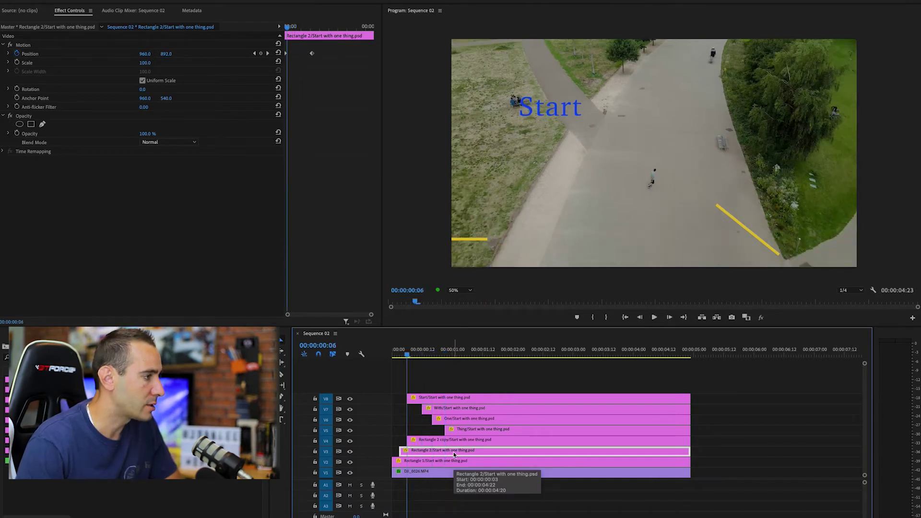
pyautogui.click(425, 442)
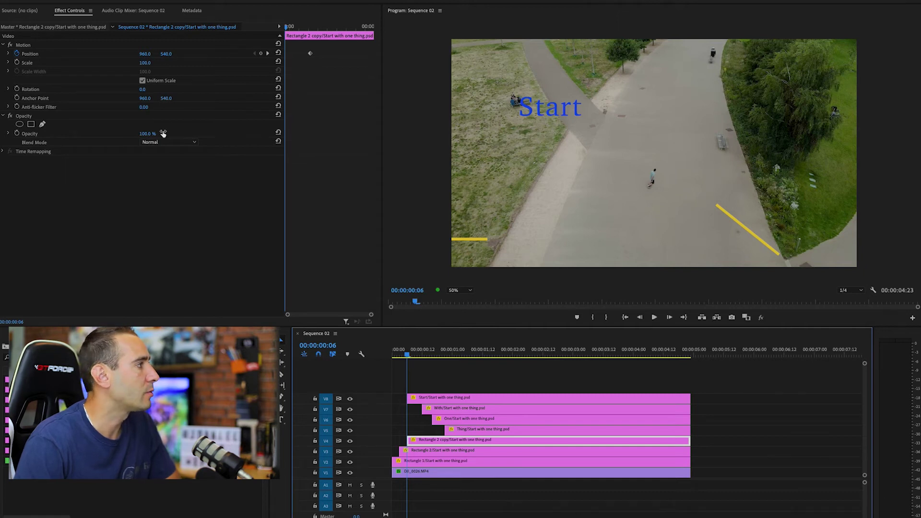
# Drag the diagonal yellow line off the bottom-right of the frame to Position 1442, 900
pyautogui.click(47, 45)
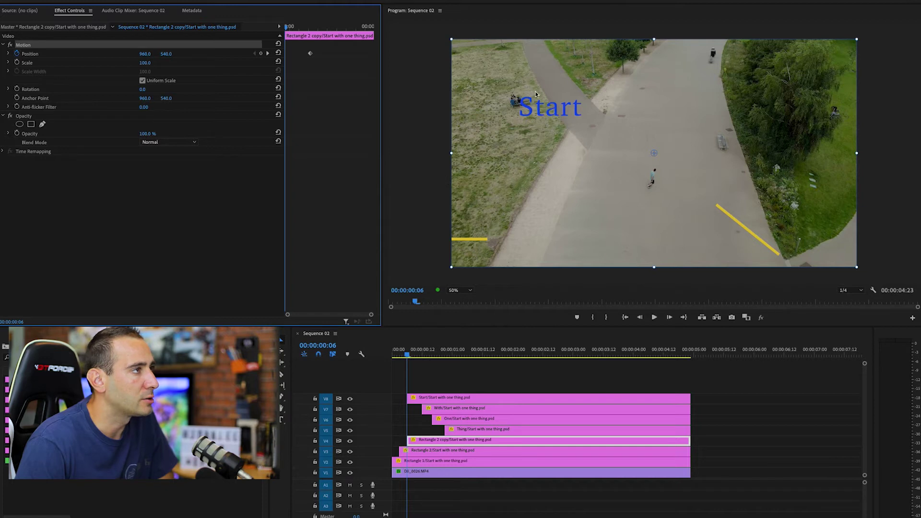
pyautogui.moveTo(617, 137); pyautogui.dragTo(719, 209)
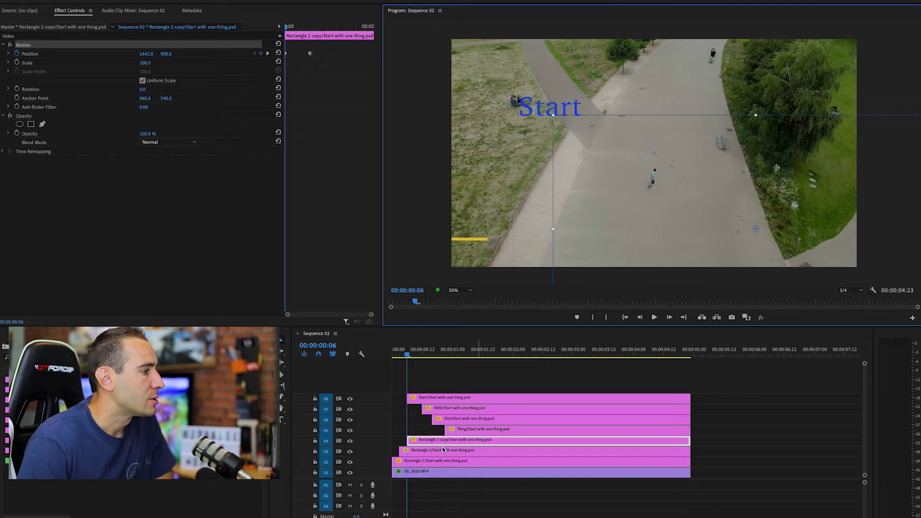
pyautogui.click(422, 401)
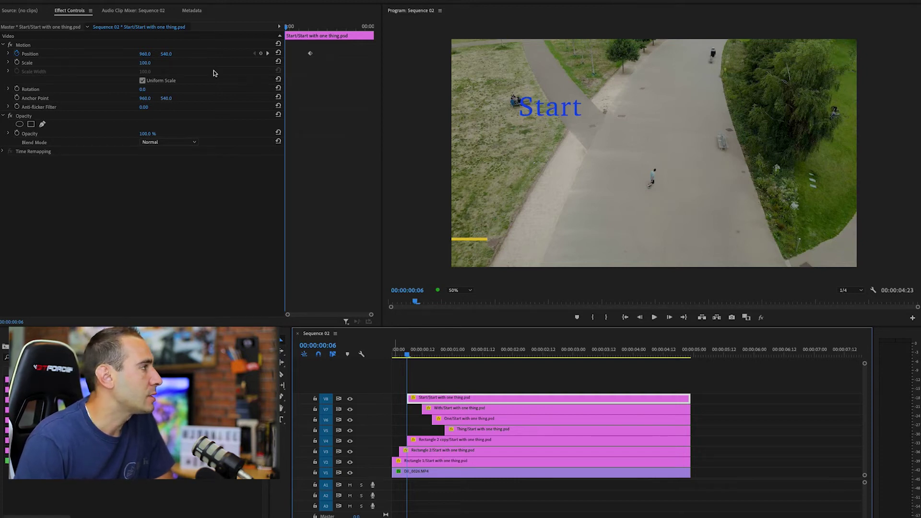
# Lift the Start word above the frame at its first Position keyframe, Y about 133
pyautogui.click(267, 57)
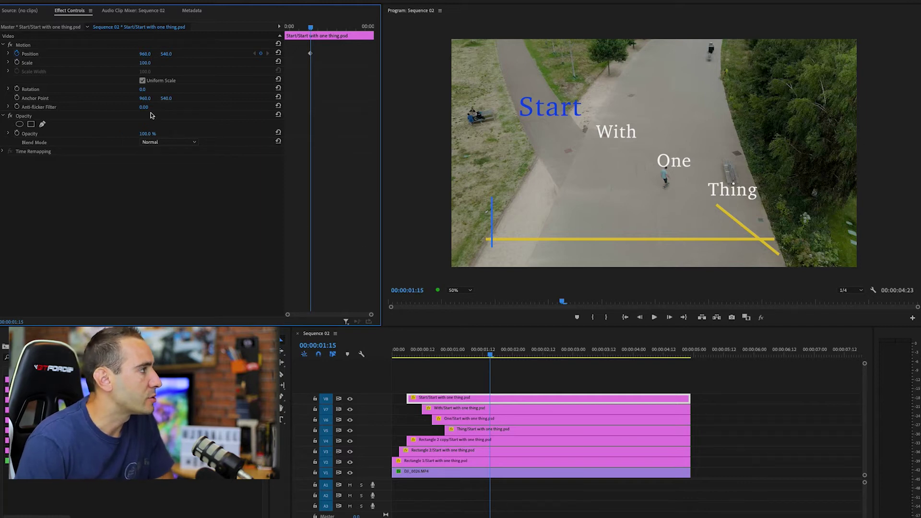
pyautogui.press('j')
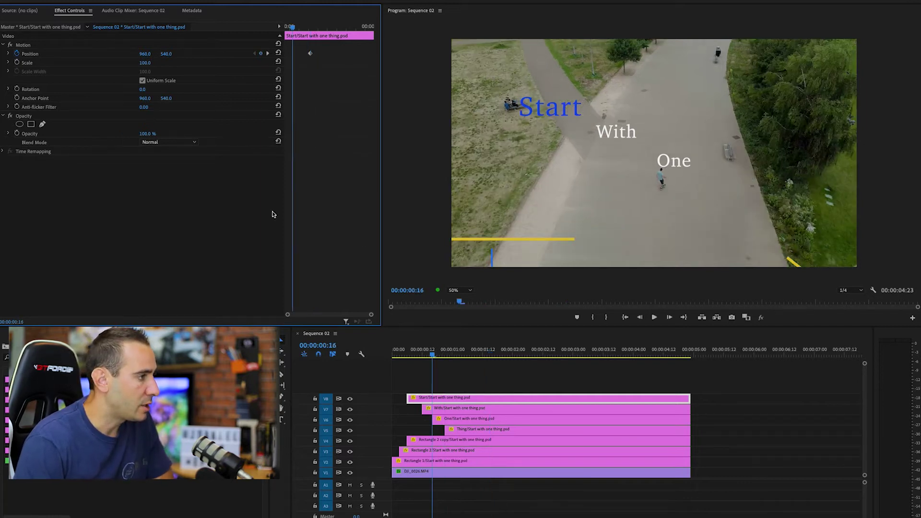
pyautogui.press('k')
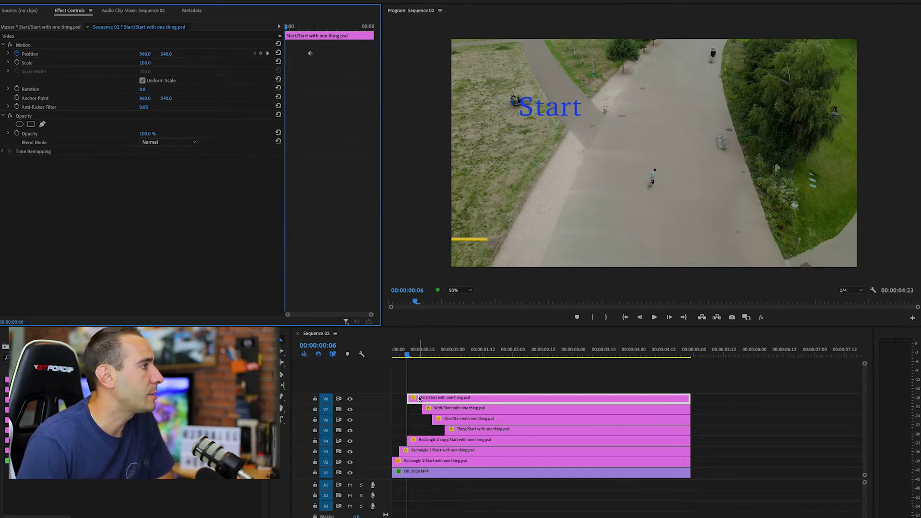
pyautogui.moveTo(169, 58); pyautogui.dragTo(77, 58)
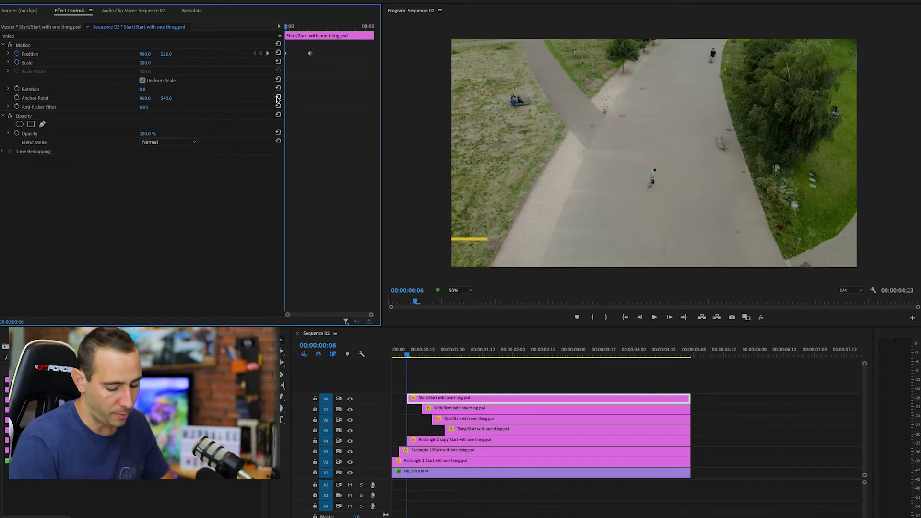
pyautogui.click(268, 54)
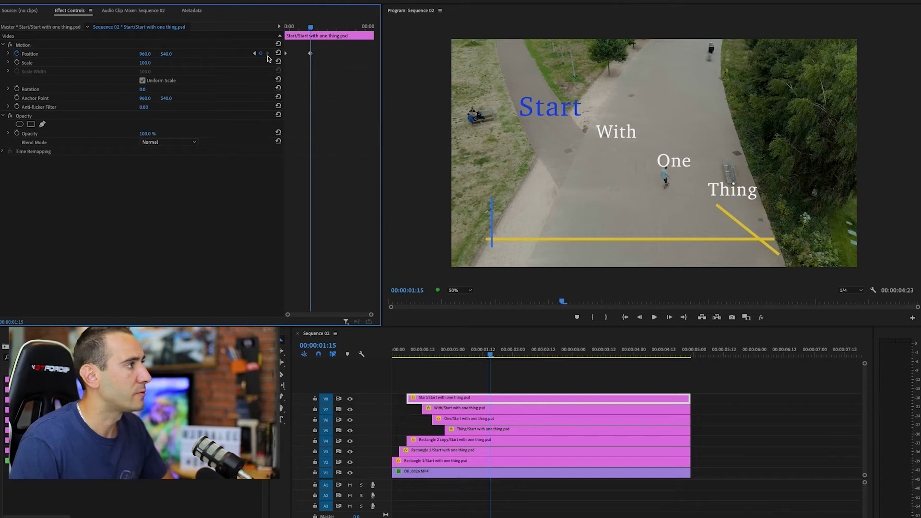
pyautogui.hotkey('shift', 'Left')
pyautogui.hotkey('shift', 'Left')
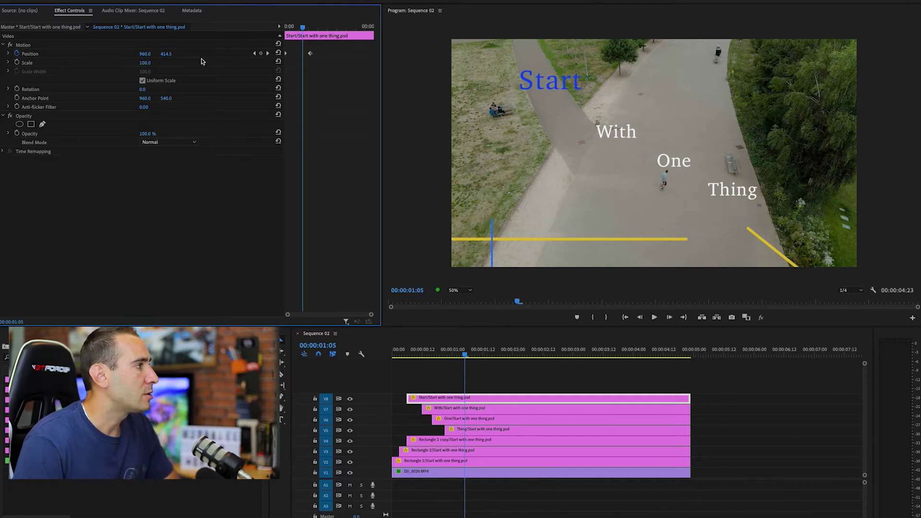
# Adjust the Start word's height at the intermediate frames, setting Position Y to 520
pyautogui.click(278, 54)
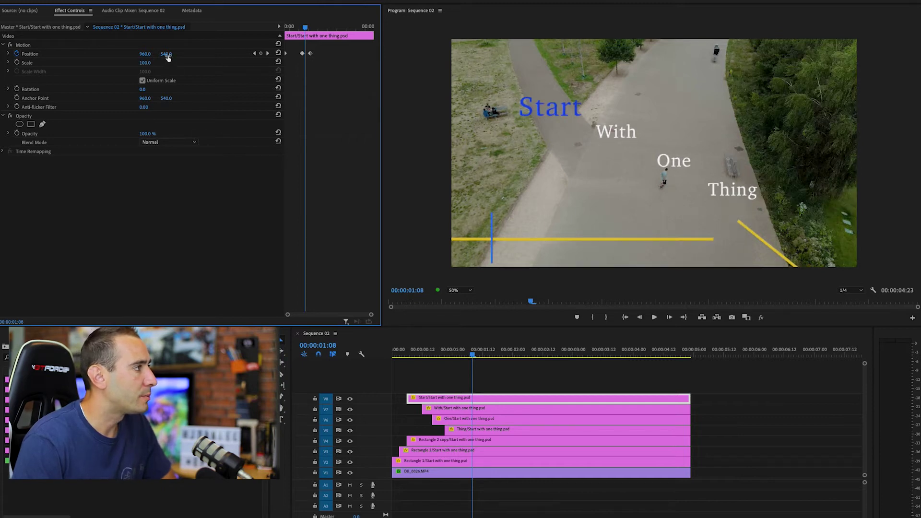
pyautogui.moveTo(167, 57)
pyautogui.mouseDown()
pyautogui.moveTo(154, 57)
pyautogui.moveTo(170, 54)
pyautogui.mouseUp()
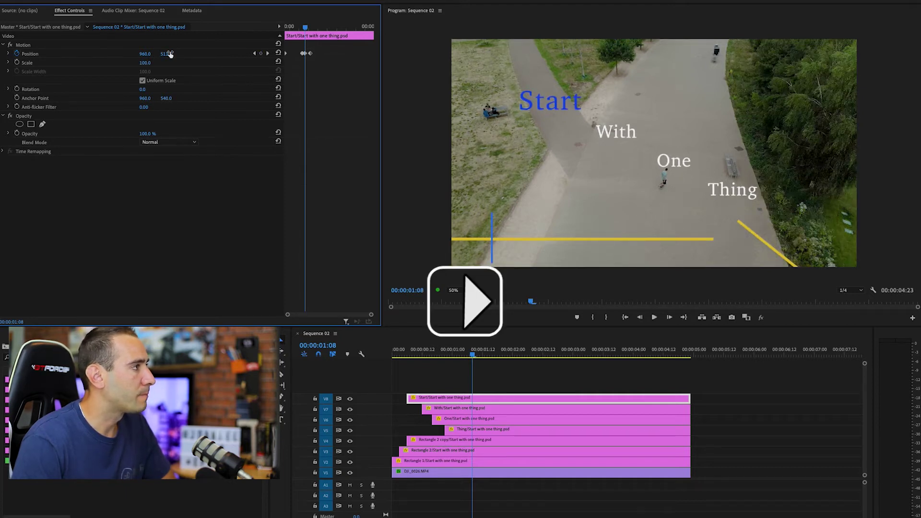
pyautogui.press('Right')
pyautogui.press('Right')
pyautogui.press('Right')
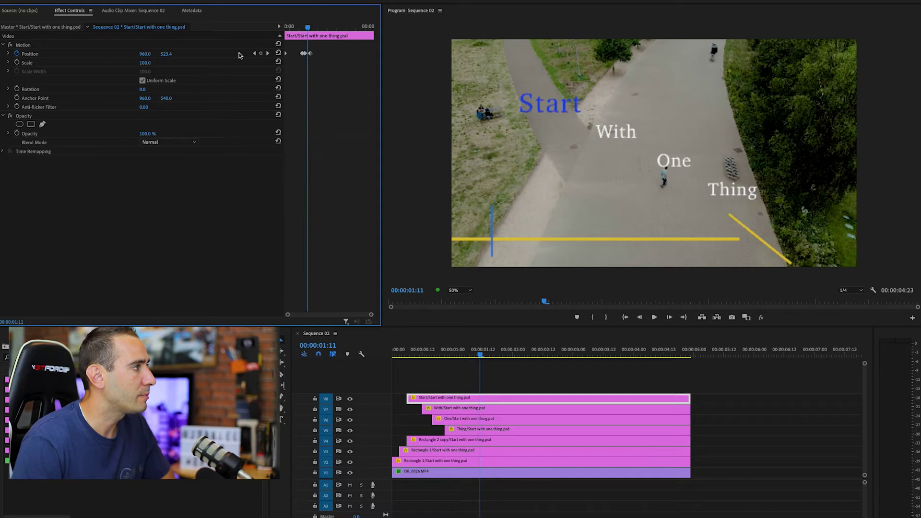
pyautogui.click(279, 54)
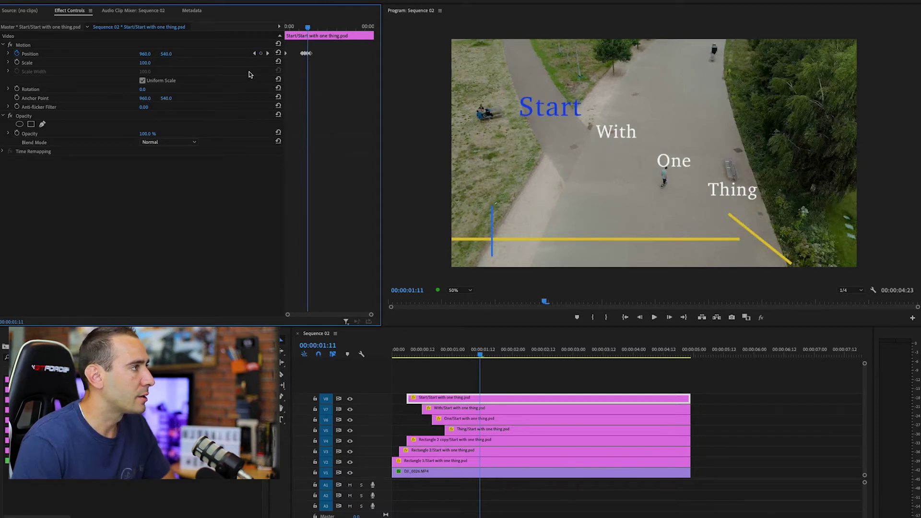
pyautogui.press('Right')
pyautogui.press('Right')
pyautogui.press('Right')
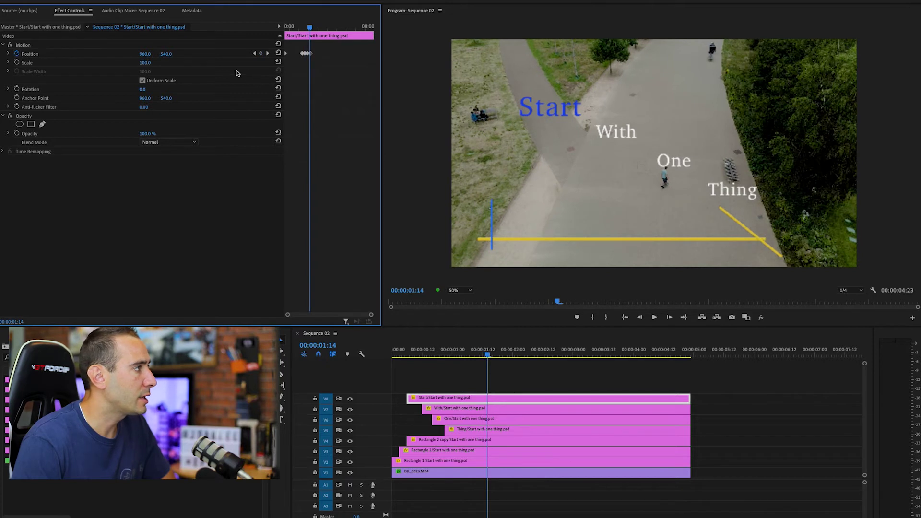
pyautogui.click(170, 54)
pyautogui.write('520')
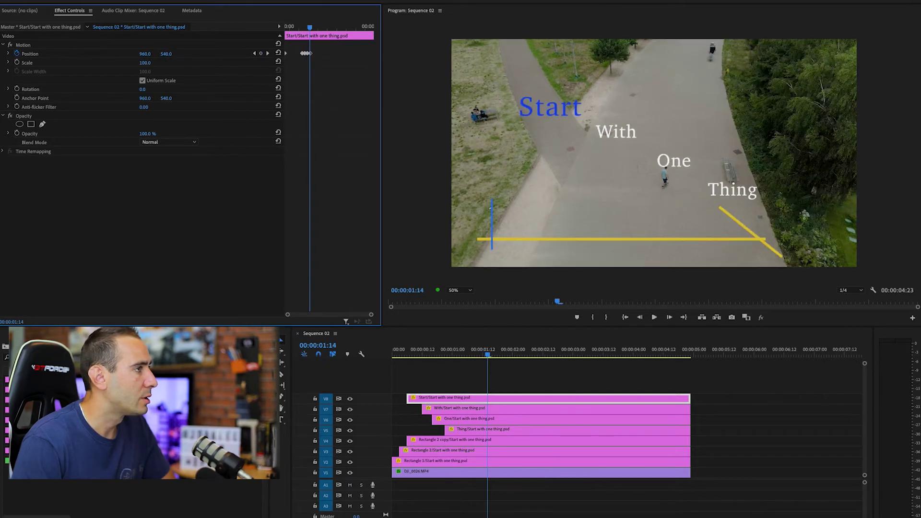
pyautogui.press('Return')
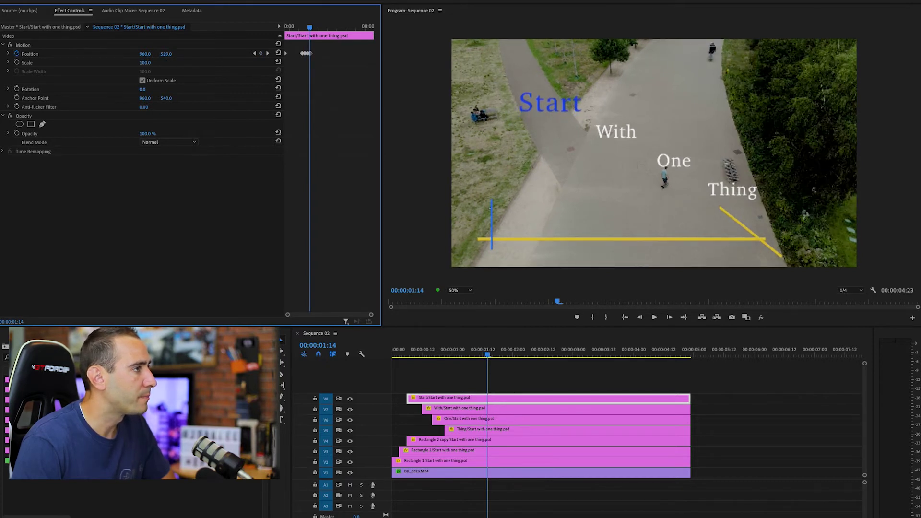
pyautogui.press('Down')
pyautogui.press('Right')
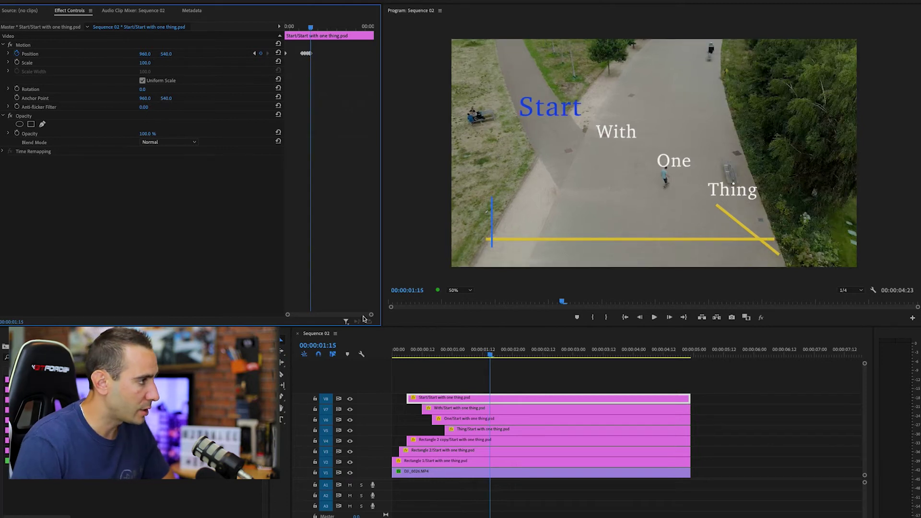
# Zoom the keyframe timeline and move the last Start Position keyframe to 00:00:01:17
pyautogui.moveTo(372, 317); pyautogui.dragTo(354, 317)
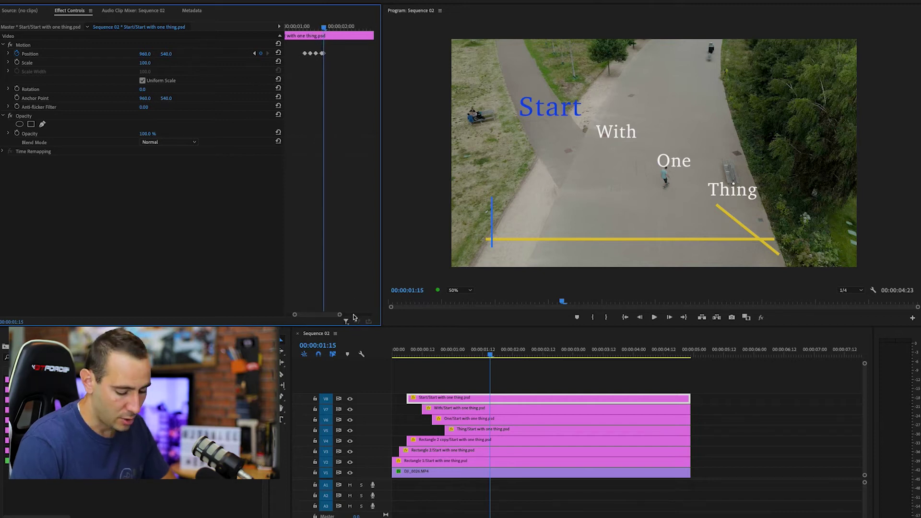
pyautogui.press('=')
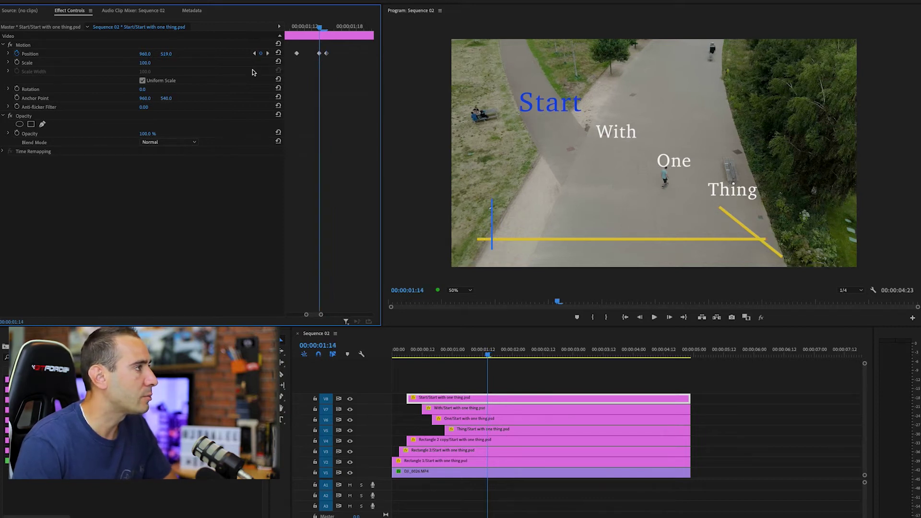
pyautogui.press('Right')
pyautogui.press('Right')
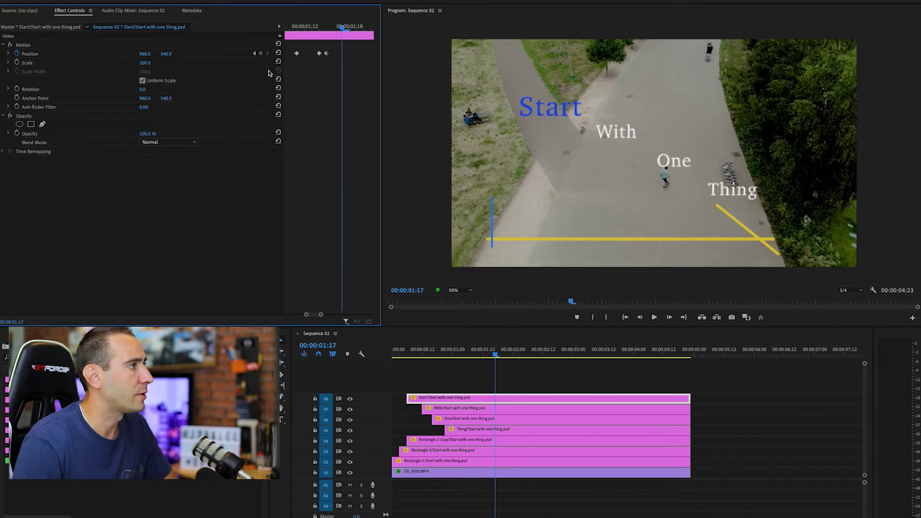
pyautogui.moveTo(326, 54); pyautogui.dragTo(341, 54)
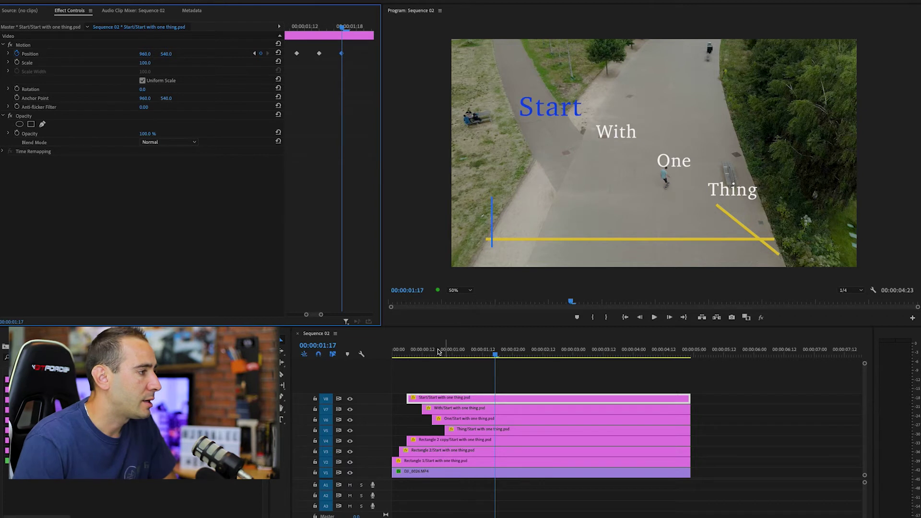
pyautogui.click(407, 354)
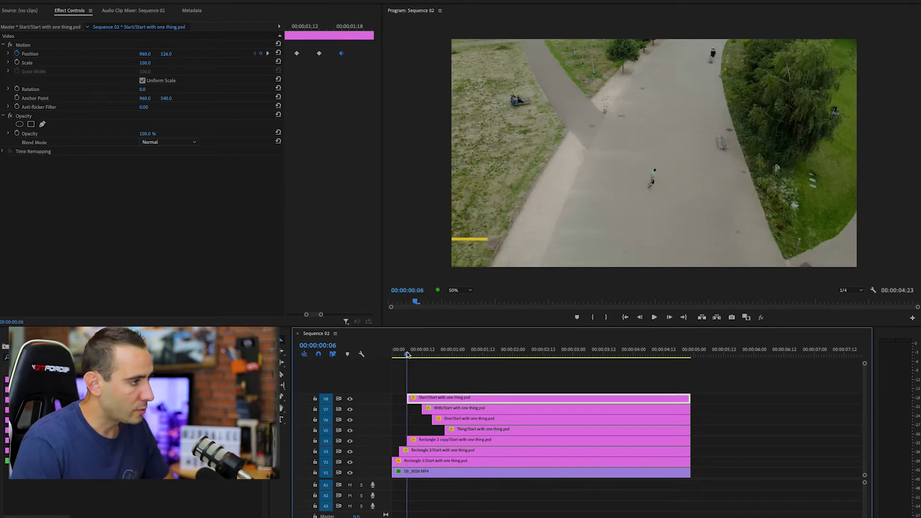
pyautogui.press('Down')
# Keyframe the With clip's Opacity at 100% at 00:00:01:15
pyautogui.click(445, 410)
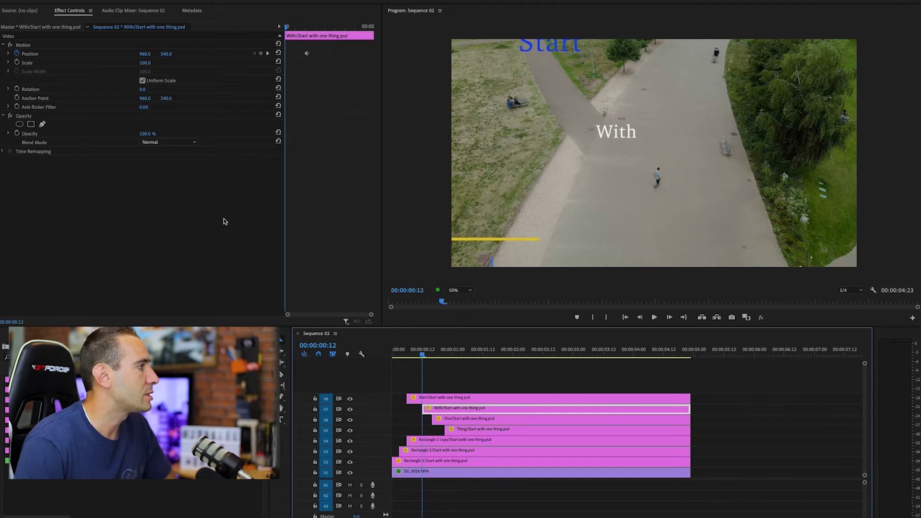
pyautogui.click(16, 135)
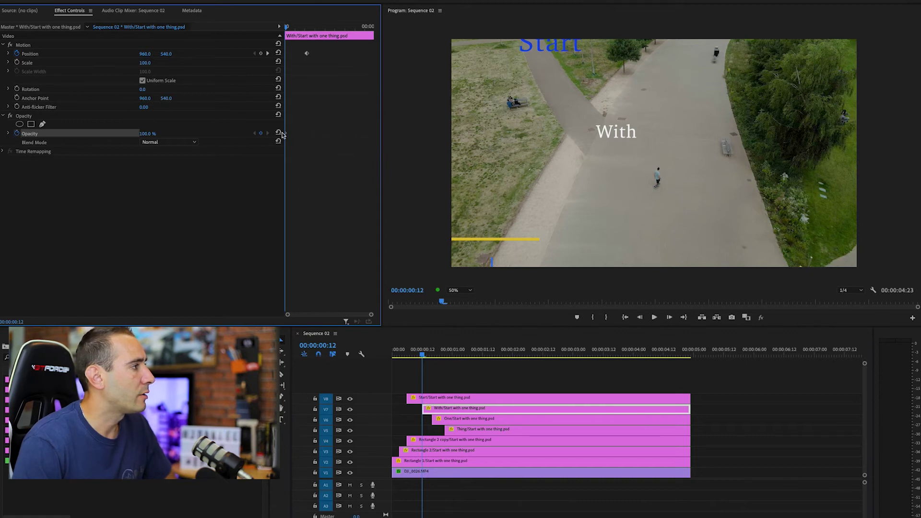
pyautogui.click(268, 53)
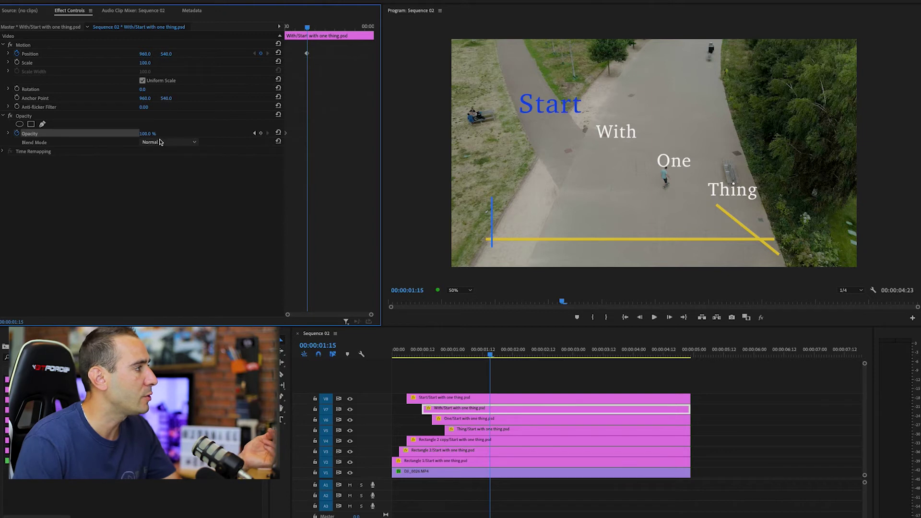
pyautogui.moveTo(145, 134)
pyautogui.mouseDown()
pyautogui.moveTo(126, 134)
pyautogui.moveTo(146, 133)
pyautogui.mouseUp()
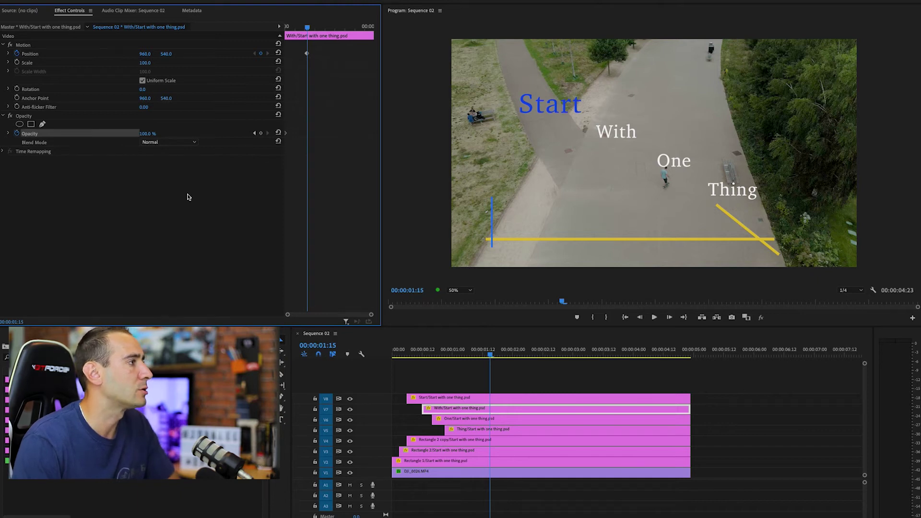
pyautogui.click(261, 133)
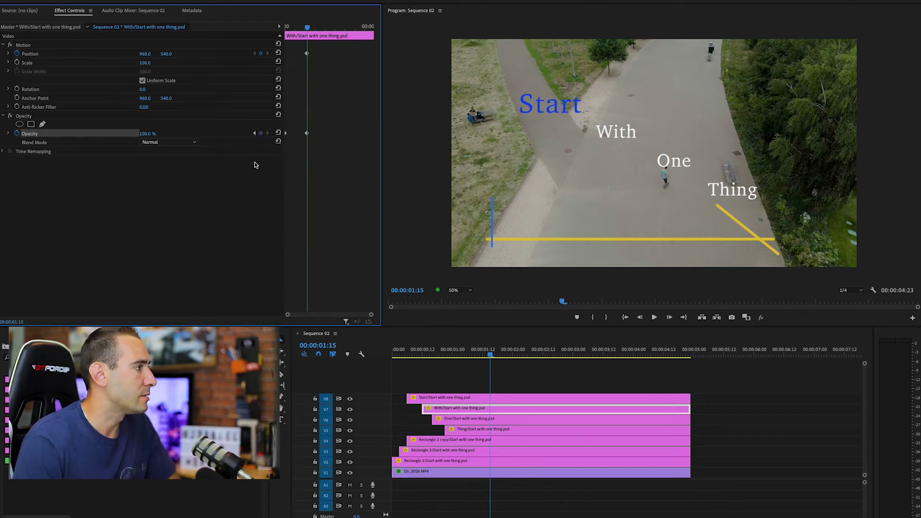
# Set the With clip's first Opacity keyframe to 0% and play back the fade-in
pyautogui.click(254, 134)
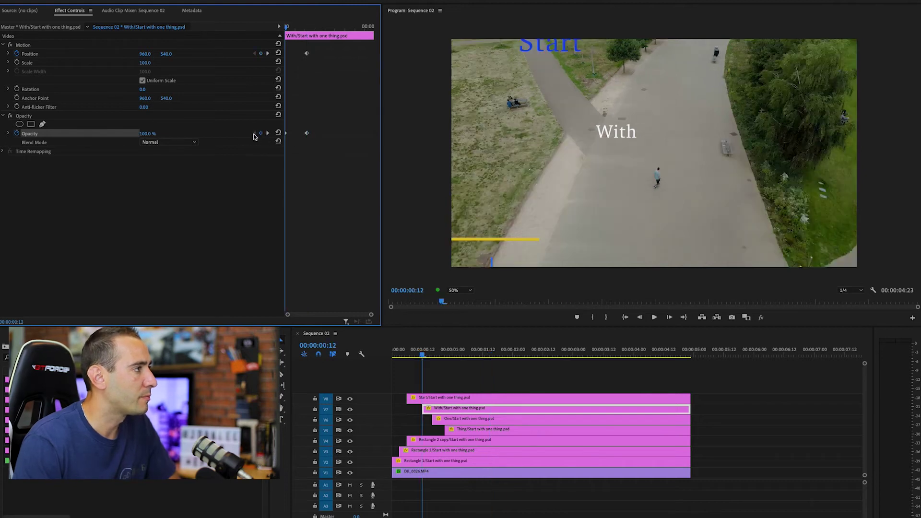
pyautogui.moveTo(150, 134); pyautogui.dragTo(110, 133)
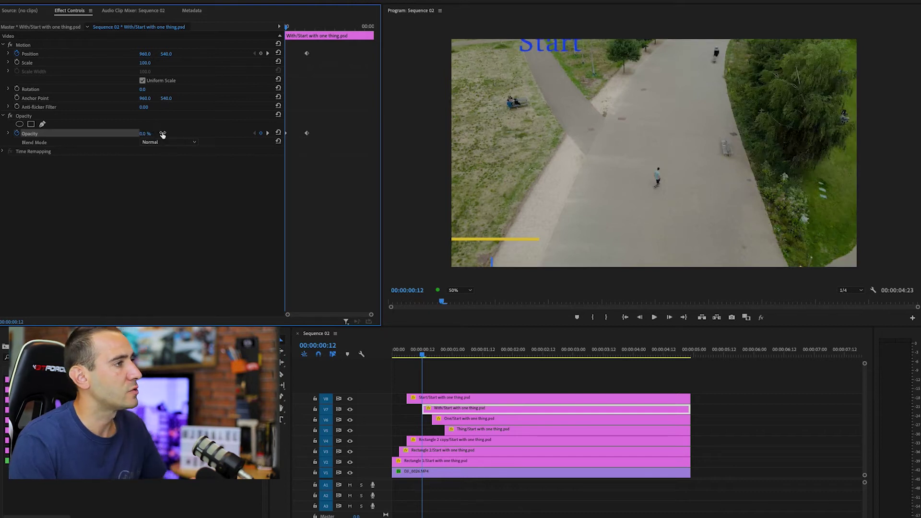
pyautogui.press('space')
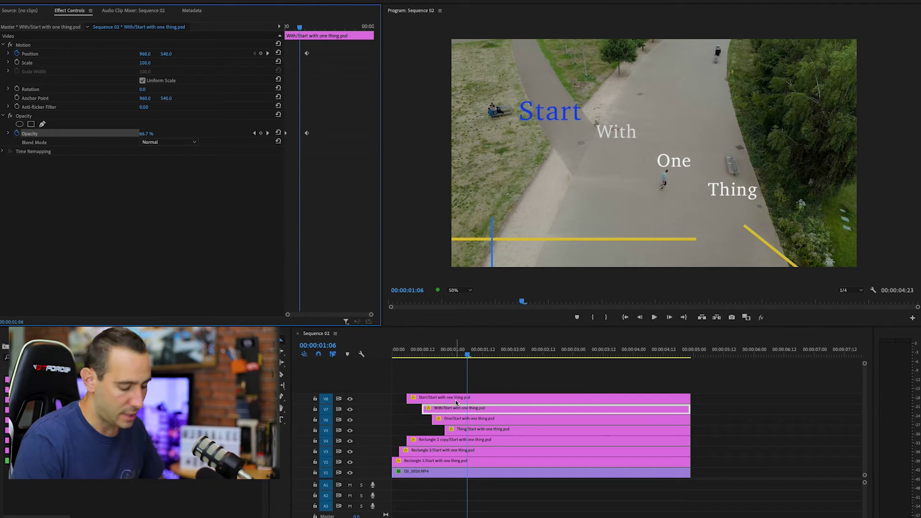
pyautogui.press('Up')
pyautogui.click(456, 417)
pyautogui.press('Up')
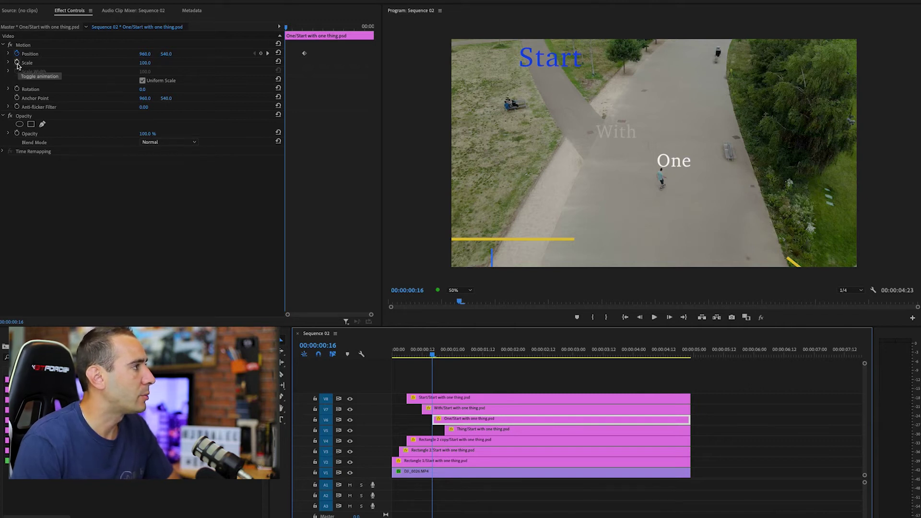
# Keyframe the One title's Scale at 100 at 00:00:01:15 and 0 at 00:00:00:16
pyautogui.click(269, 54)
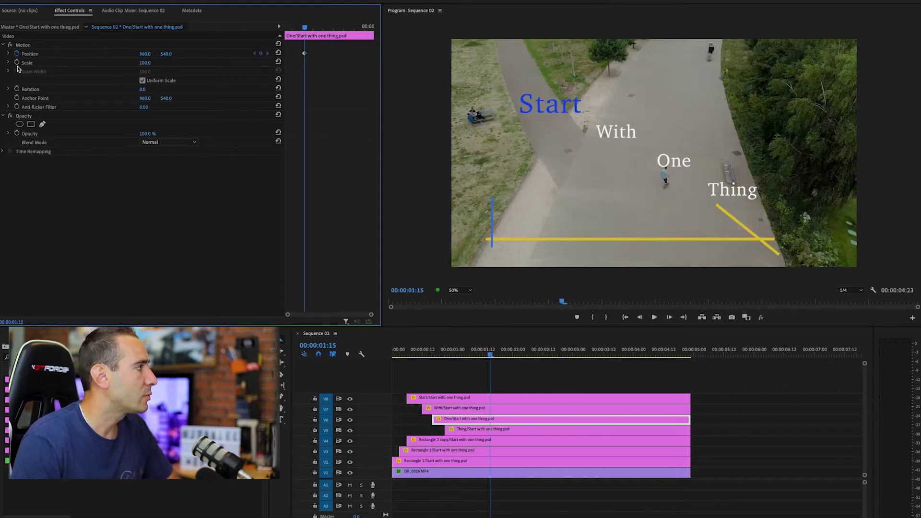
pyautogui.click(18, 62)
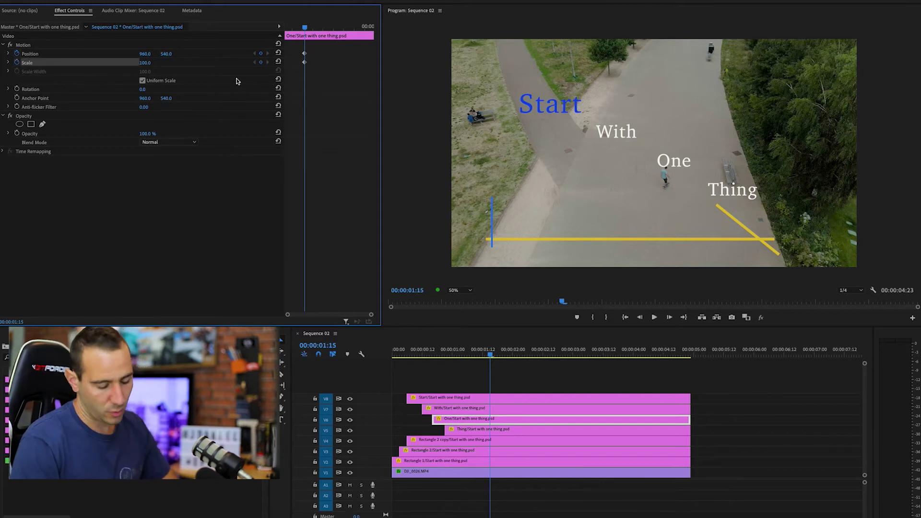
pyautogui.press('Up')
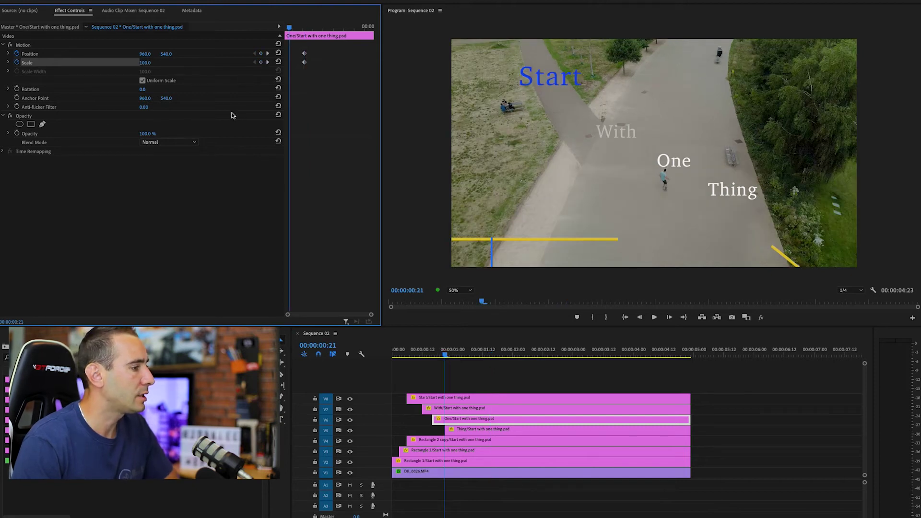
pyautogui.hotkey('shift', 'Left')
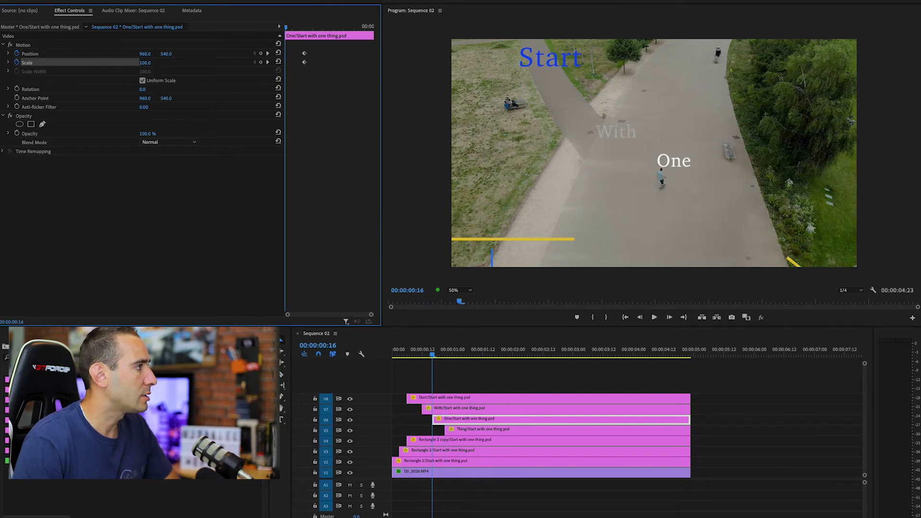
pyautogui.click(145, 63)
pyautogui.write('0')
pyautogui.press('Return')
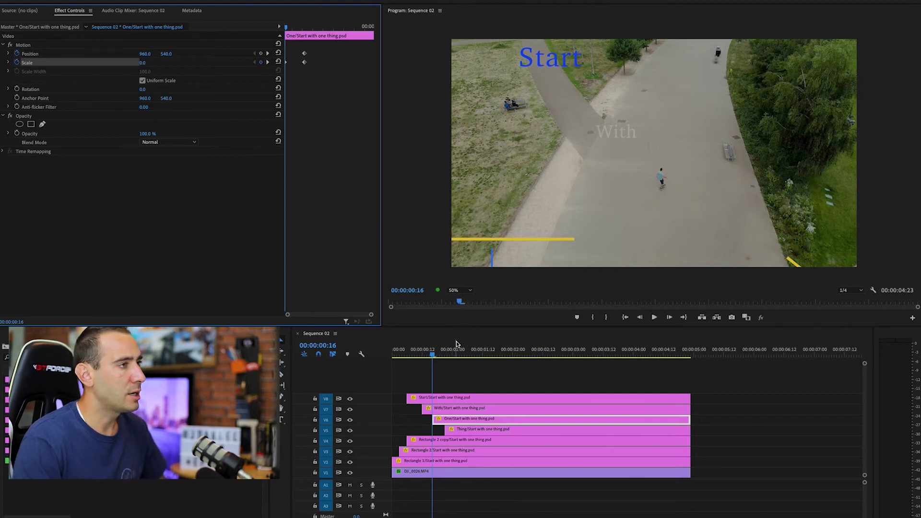
# Play back the One title's scale-in and check the full-size keyframe
pyautogui.press('space')
pyautogui.press('space')
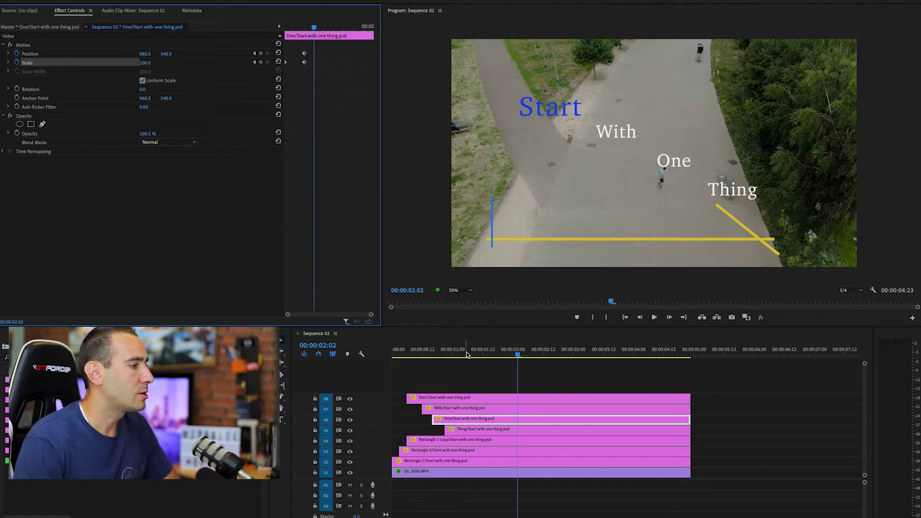
pyautogui.press('Up')
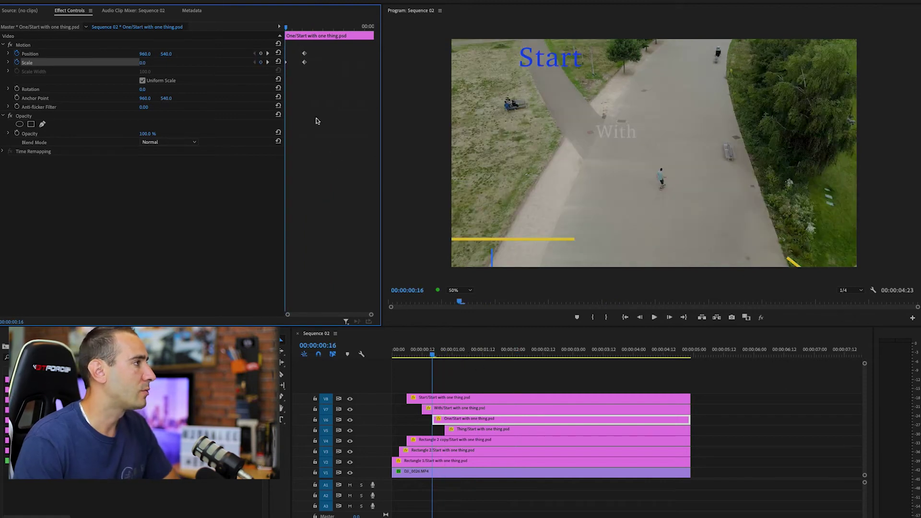
pyautogui.click(268, 55)
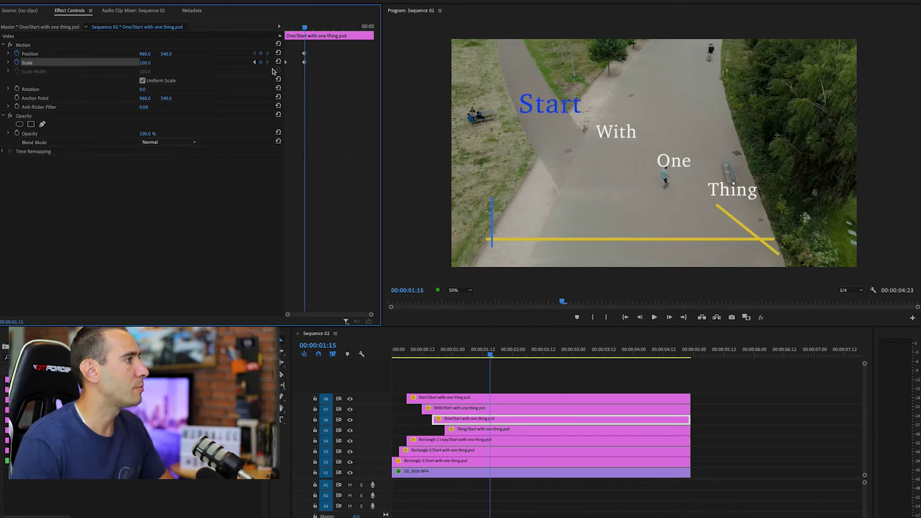
pyautogui.hotkey('shift', 'Left')
# Five frames earlier, add a 100 scale keyframe on One and change it to a 115 overshoot
pyautogui.hotkey('shift', 'Left')
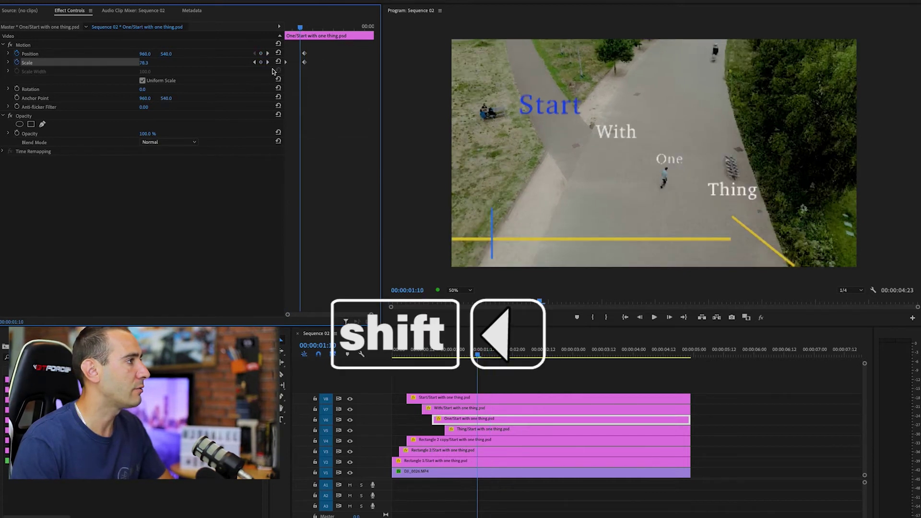
pyautogui.hotkey('shift', 'Left')
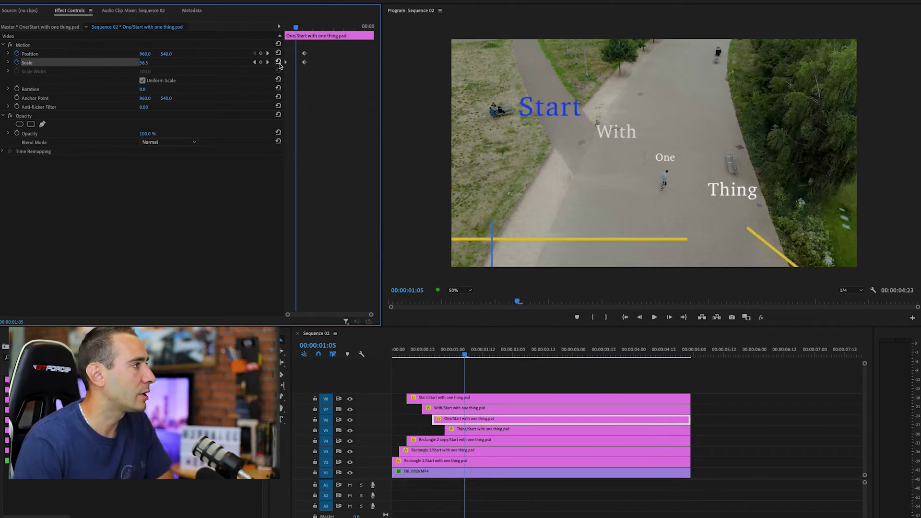
pyautogui.click(279, 63)
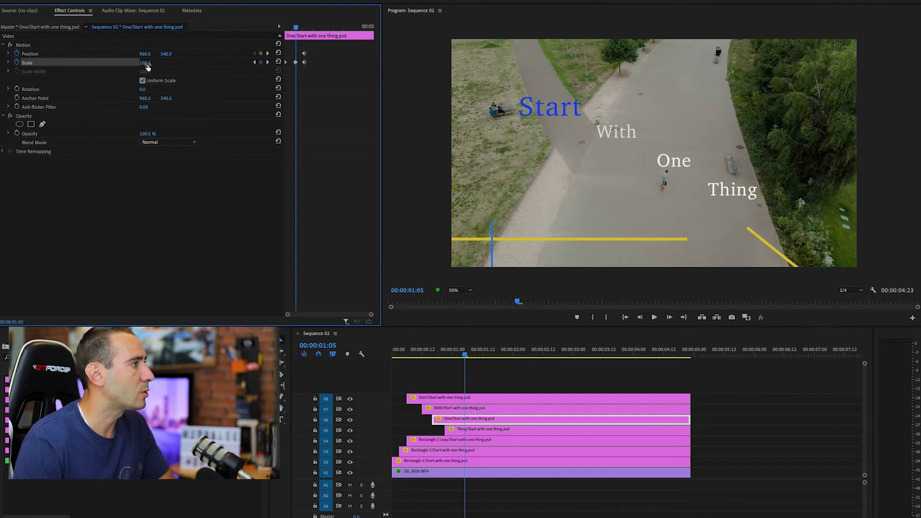
pyautogui.click(146, 62)
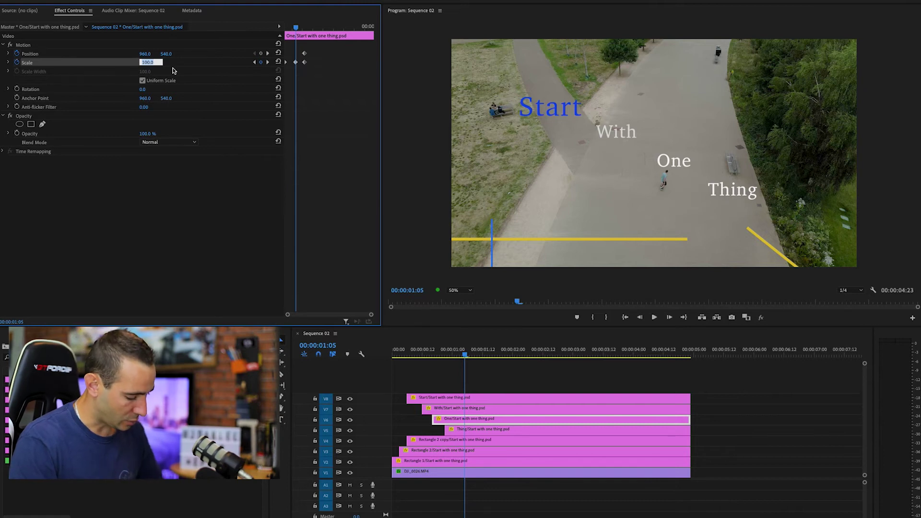
pyautogui.write('115')
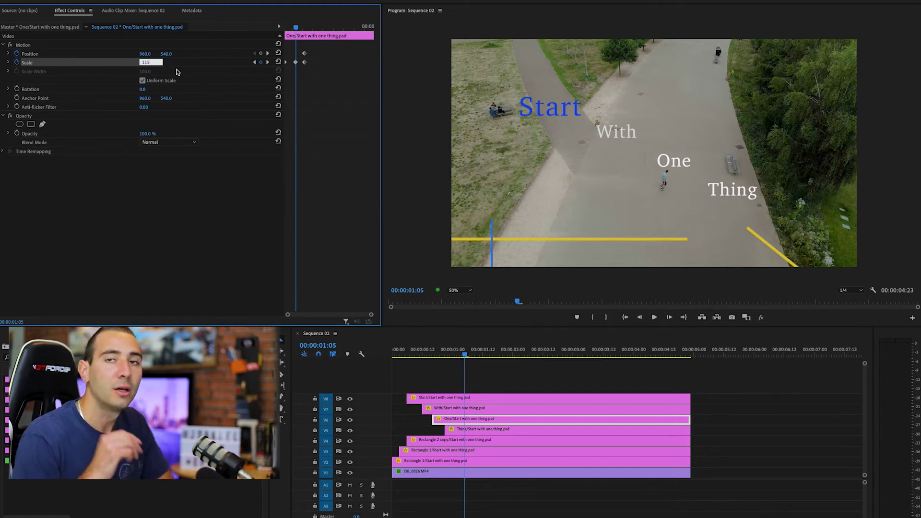
pyautogui.press('Return')
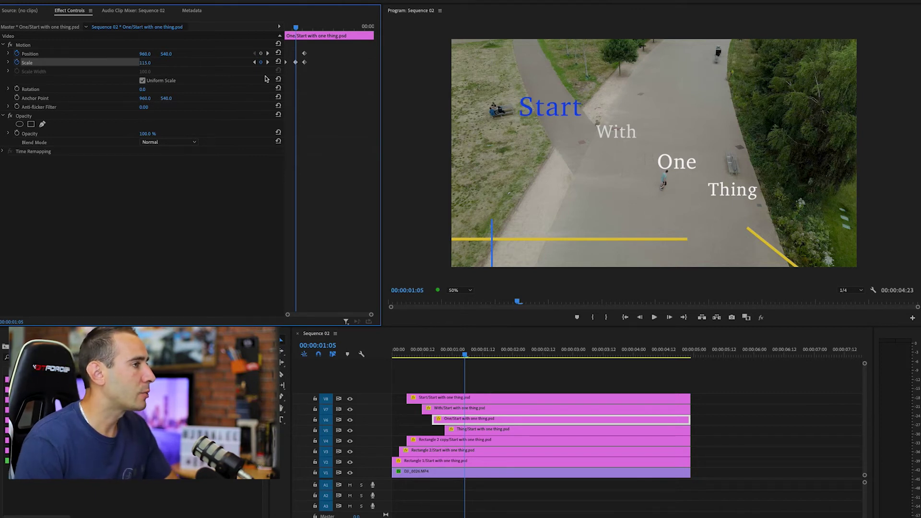
# Move One's zero-scale keyframe to 00:00:00:19 and go to the next scale keyframe to edit it
pyautogui.press('Left')
pyautogui.press('Left')
pyautogui.press('Left')
pyautogui.press('Left')
pyautogui.press('Left')
pyautogui.press('Left')
pyautogui.press('Left')
pyautogui.press('Left')
pyautogui.press('Left')
pyautogui.press('Left')
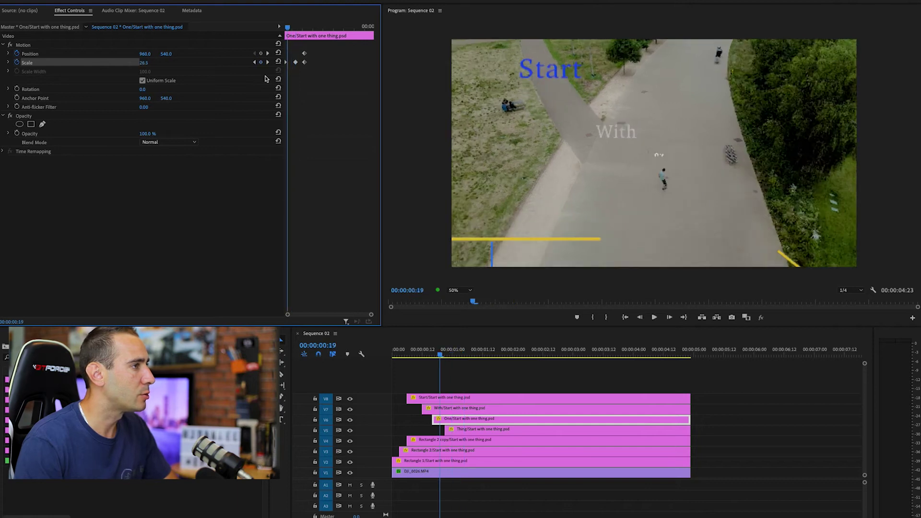
pyautogui.moveTo(285, 65); pyautogui.dragTo(288, 66)
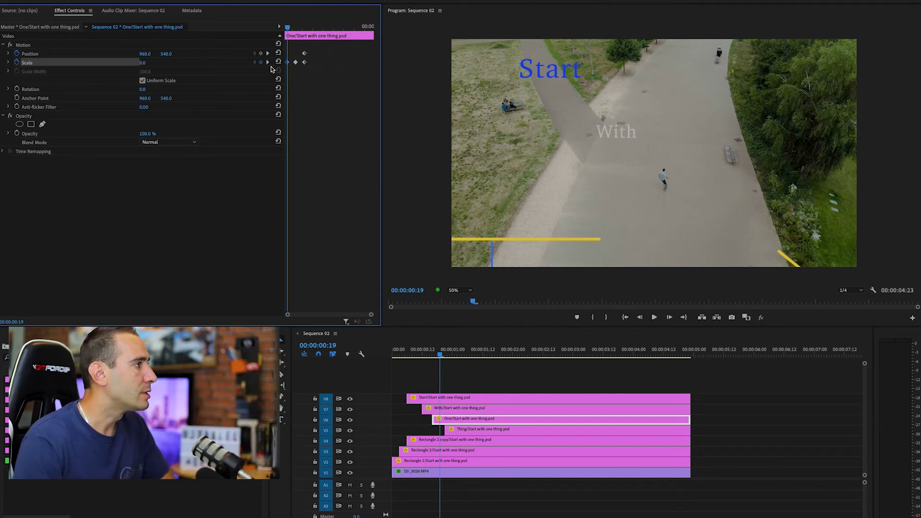
pyautogui.click(268, 64)
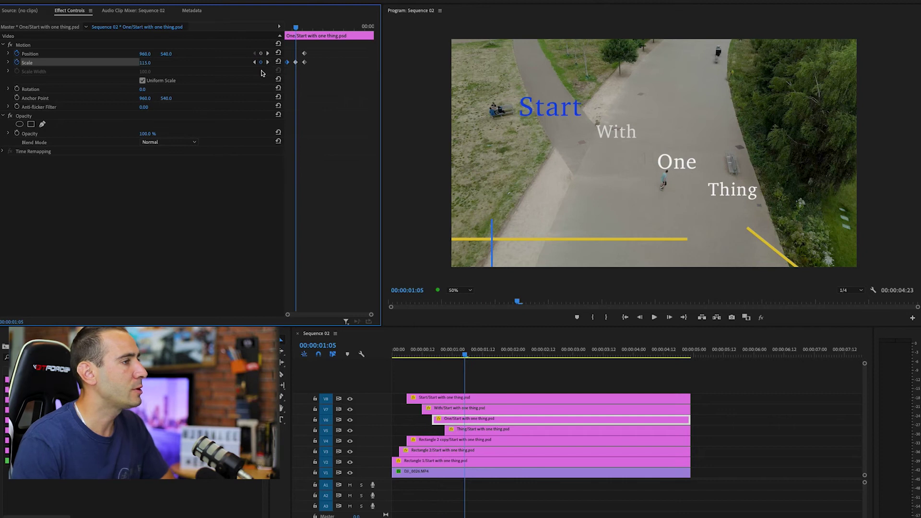
pyautogui.click(153, 62)
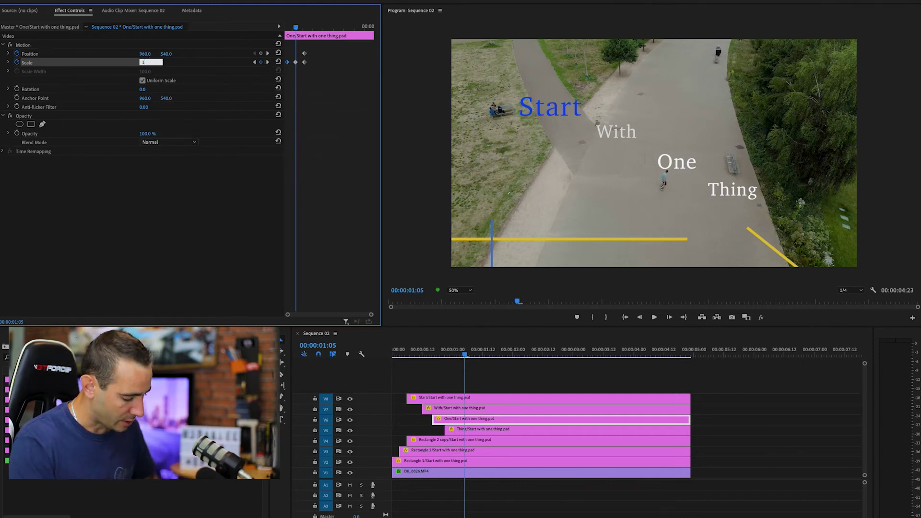
# Set One's scale to 125, then add a 90 keyframe three frames later at 01:08
pyautogui.write('125')
pyautogui.press('Return')
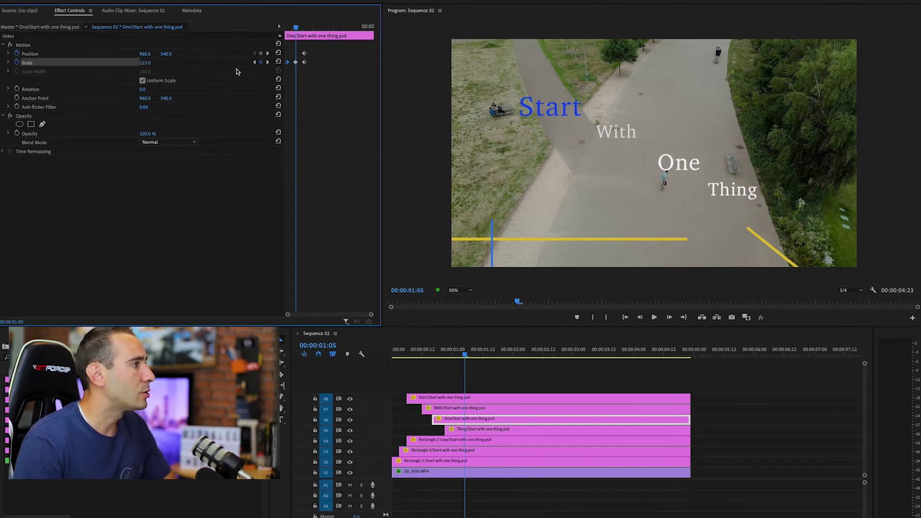
pyautogui.press('Right')
pyautogui.press('Right')
pyautogui.press('Right')
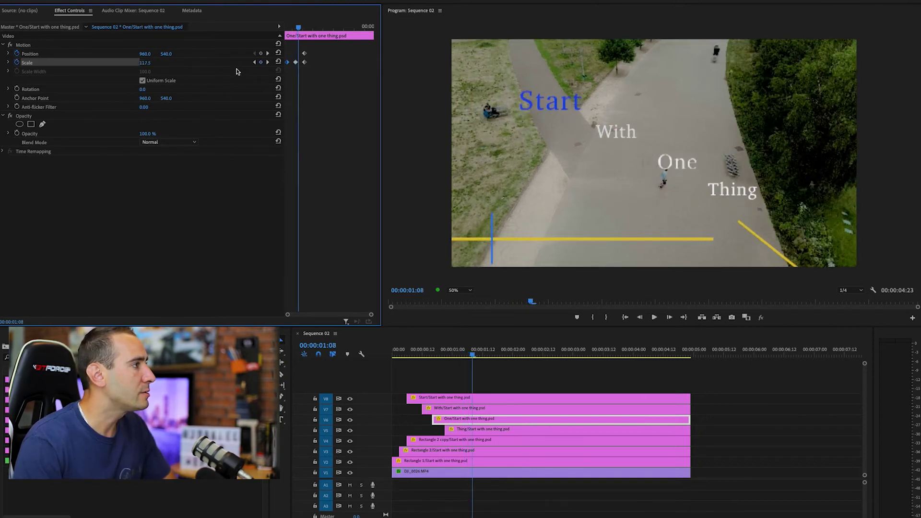
pyautogui.click(148, 63)
pyautogui.write('90')
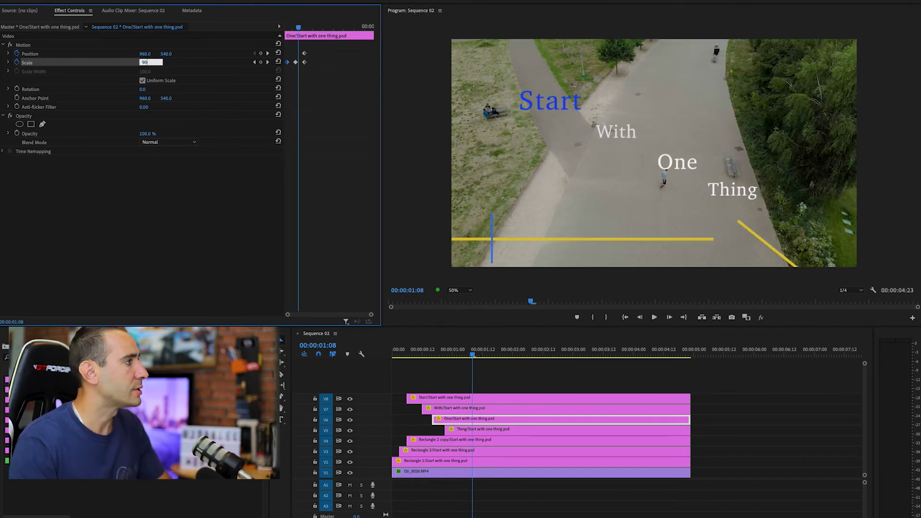
pyautogui.press('Return')
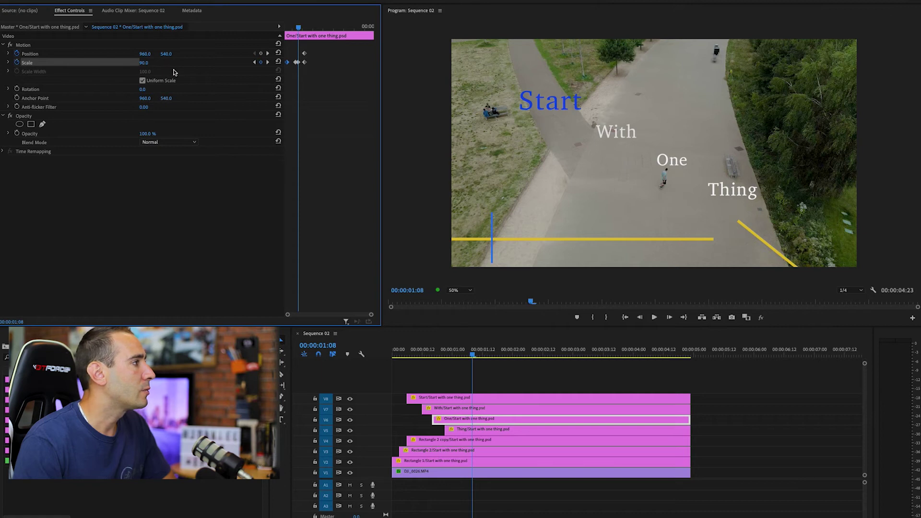
# Add One's scale keyframes of 110 at 01:11 and 97 at 01:14
pyautogui.press('Right')
pyautogui.press('Right')
pyautogui.press('Right')
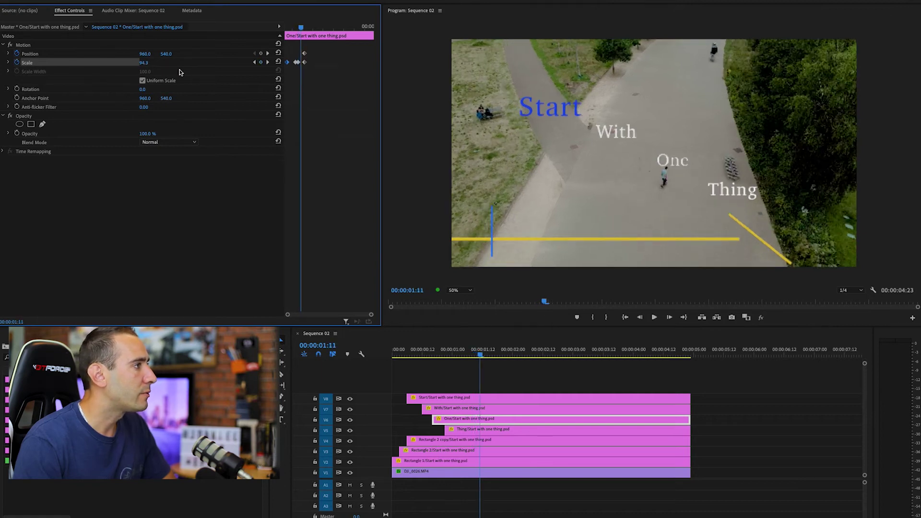
pyautogui.click(144, 63)
pyautogui.write('11')
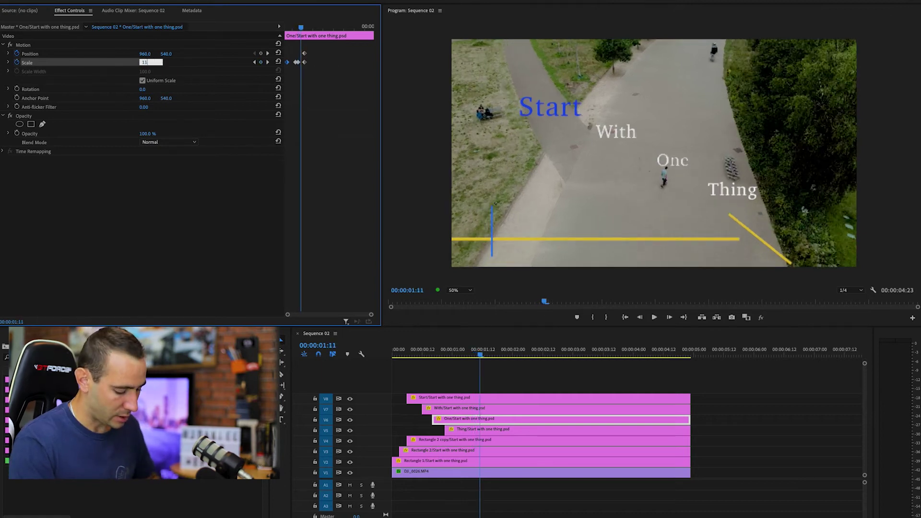
pyautogui.write('0')
pyautogui.press('Return')
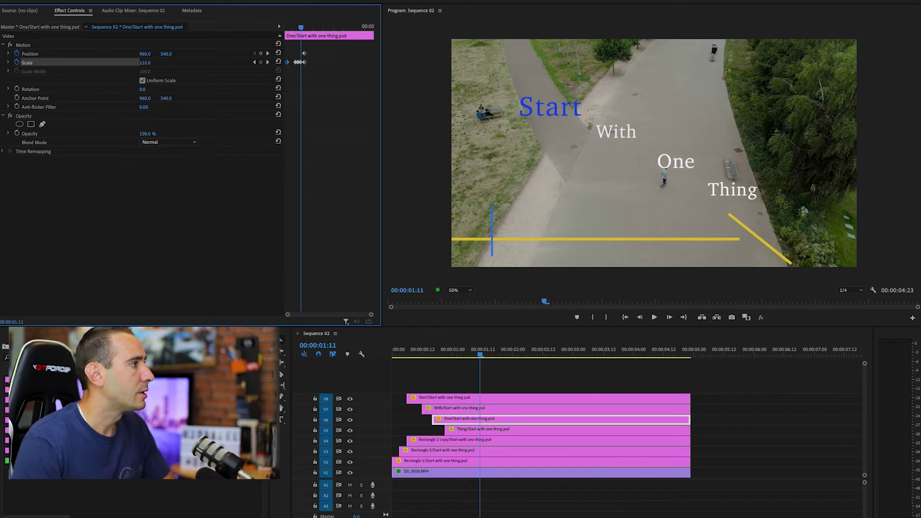
pyautogui.press('Right')
pyautogui.press('Right')
pyautogui.press('Right')
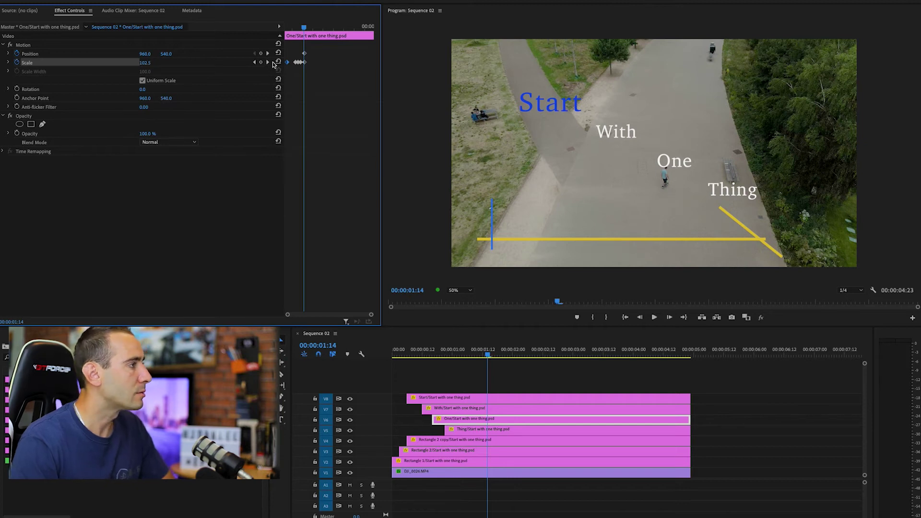
pyautogui.click(150, 62)
pyautogui.write('97')
pyautogui.press('Return')
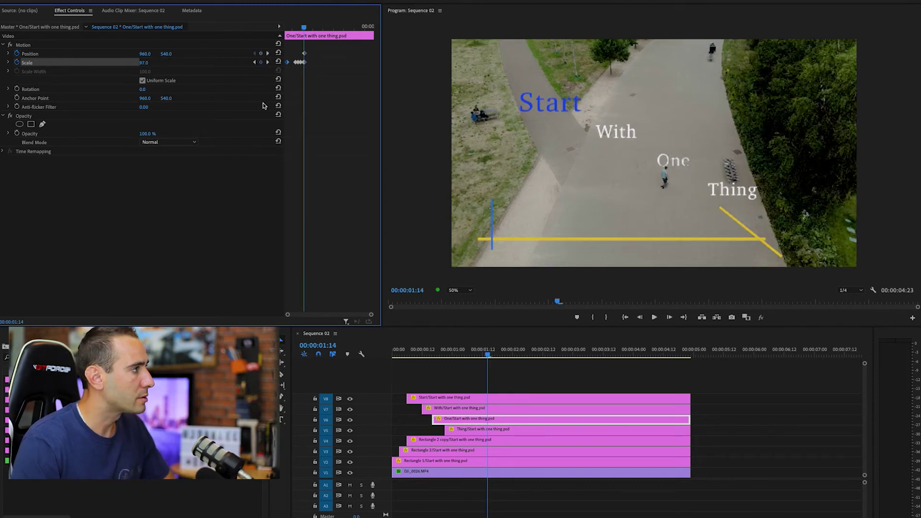
# Move One's final 100% scale keyframe to 01:17, then select the Thing clip
pyautogui.press('Right')
pyautogui.moveTo(373, 317); pyautogui.dragTo(345, 315)
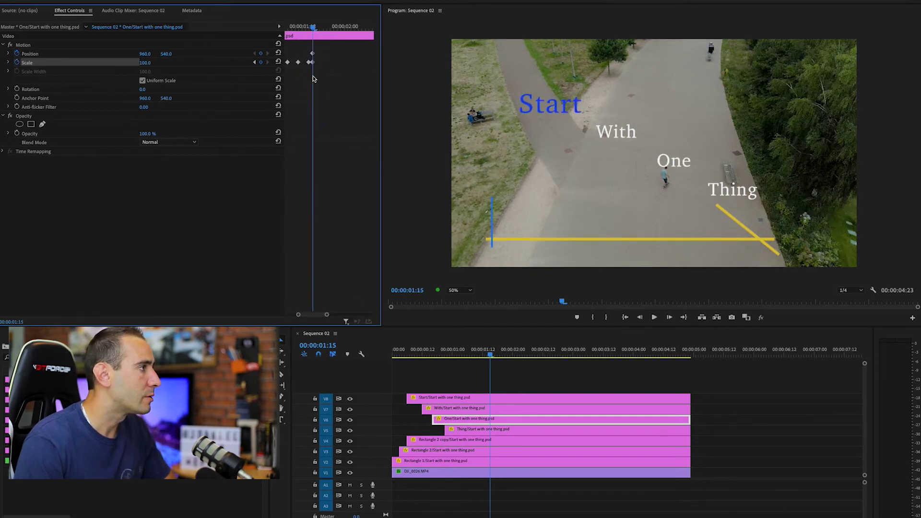
pyautogui.press('Right')
pyautogui.press('Right')
pyautogui.moveTo(315, 65); pyautogui.dragTo(320, 64)
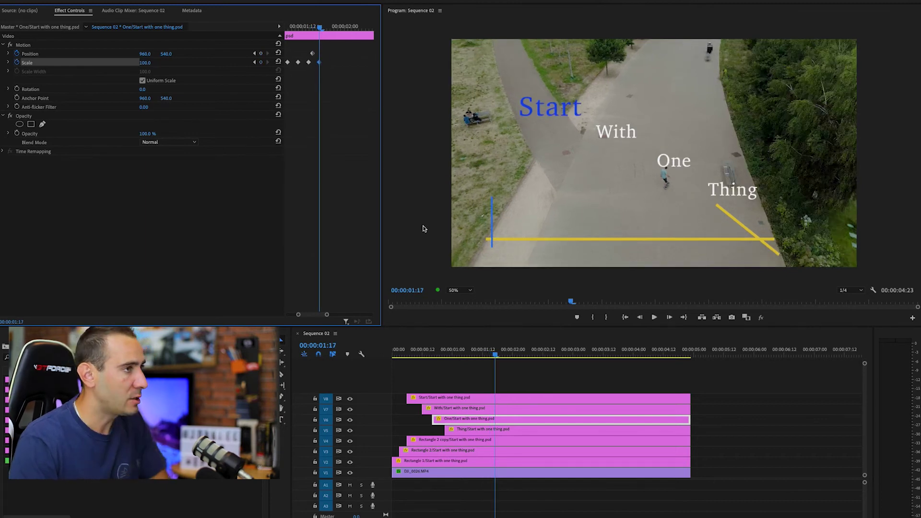
pyautogui.click(474, 430)
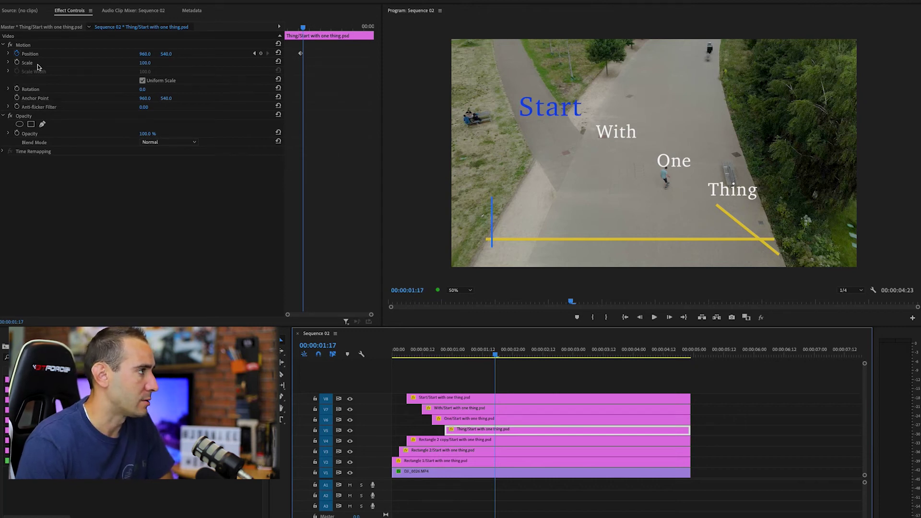
# At Thing's Position keyframe, start Rotation keyframing, then set Scale to 0 at the clip start
pyautogui.click(255, 53)
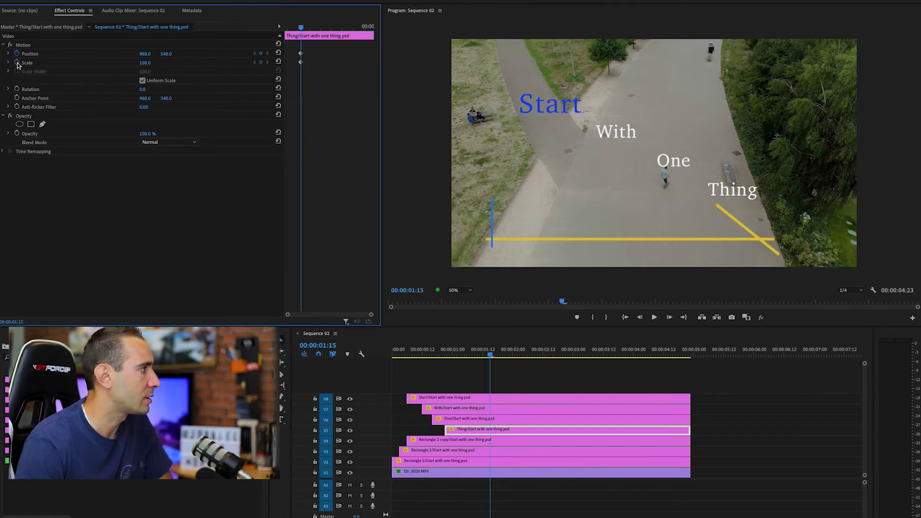
pyautogui.click(17, 89)
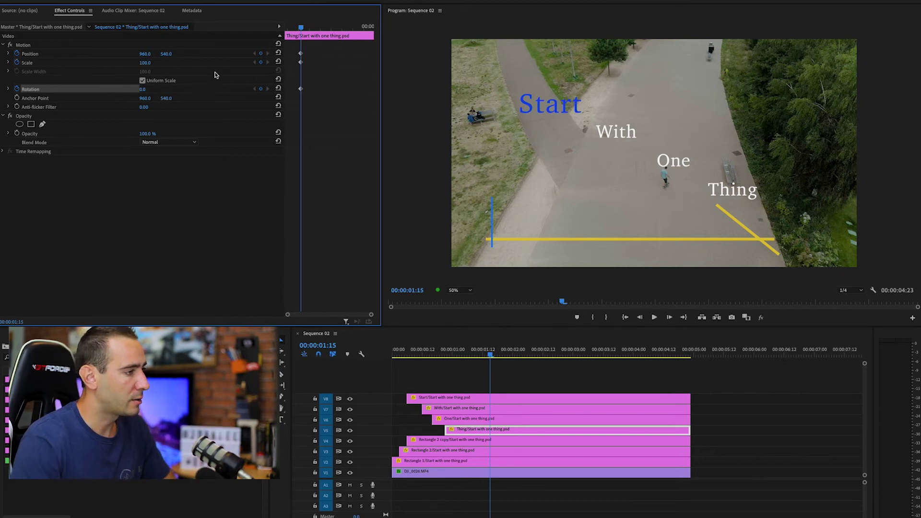
pyautogui.press('Up')
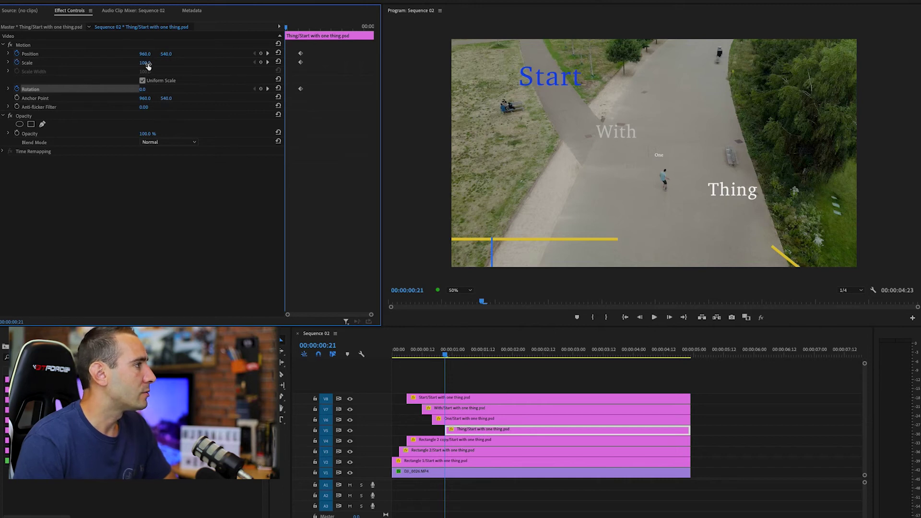
pyautogui.moveTo(147, 65); pyautogui.dragTo(100, 66)
pyautogui.click(145, 89)
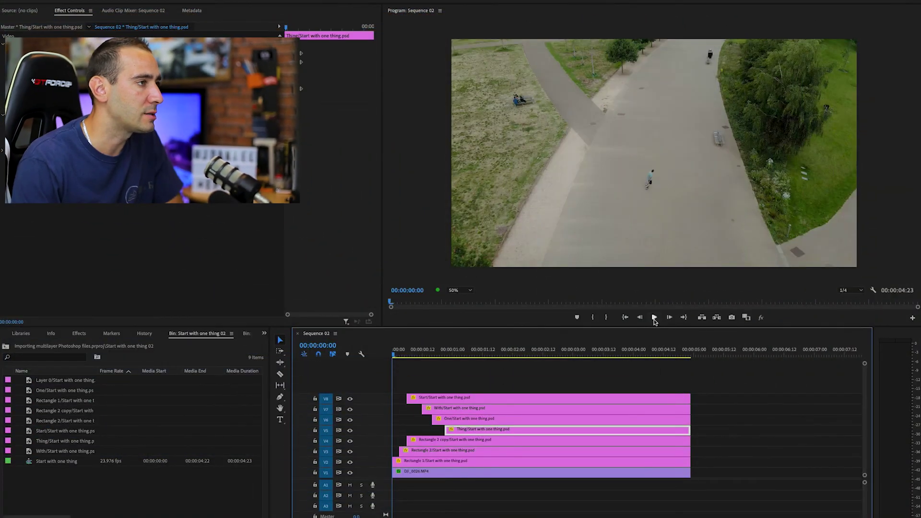
# Play and stop the title animation, rewind near the start, and hide the With track (V7)
pyautogui.click(654, 318)
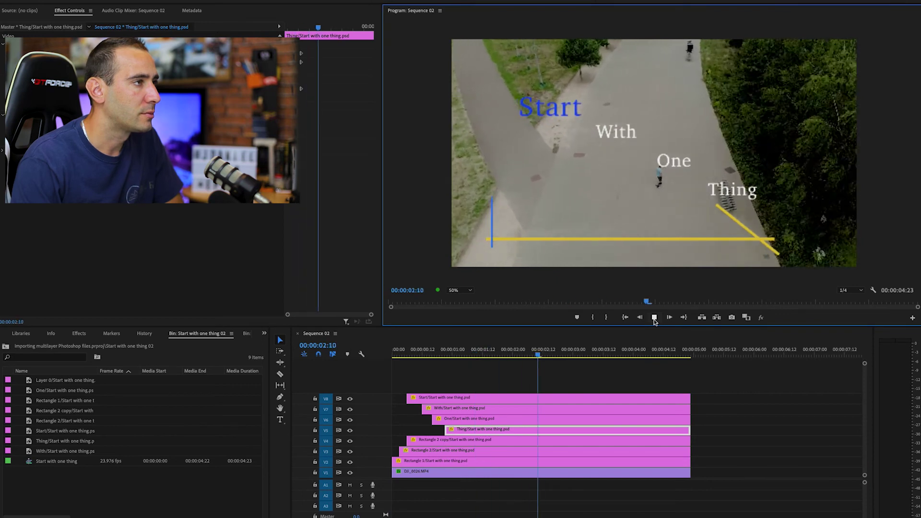
pyautogui.click(654, 319)
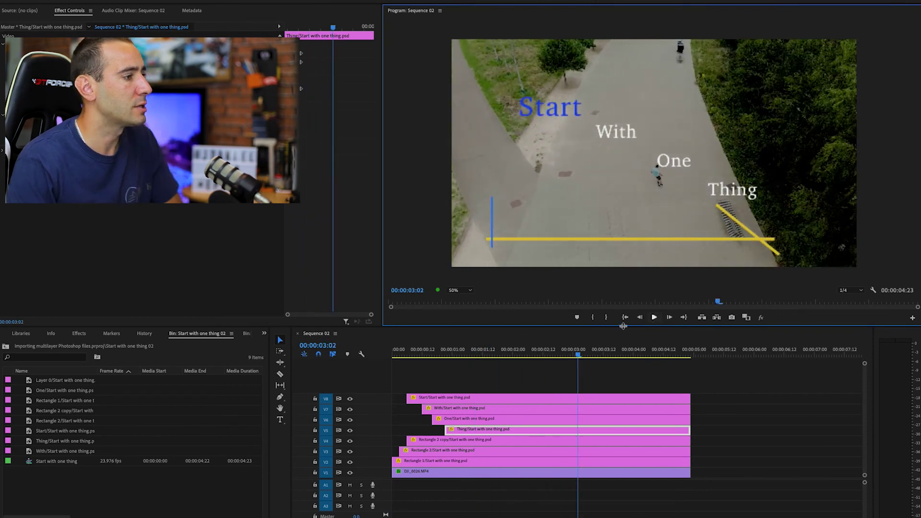
pyautogui.click(405, 355)
pyautogui.click(350, 410)
# Hide the One track too and play the sequence with only Start visible
pyautogui.click(350, 420)
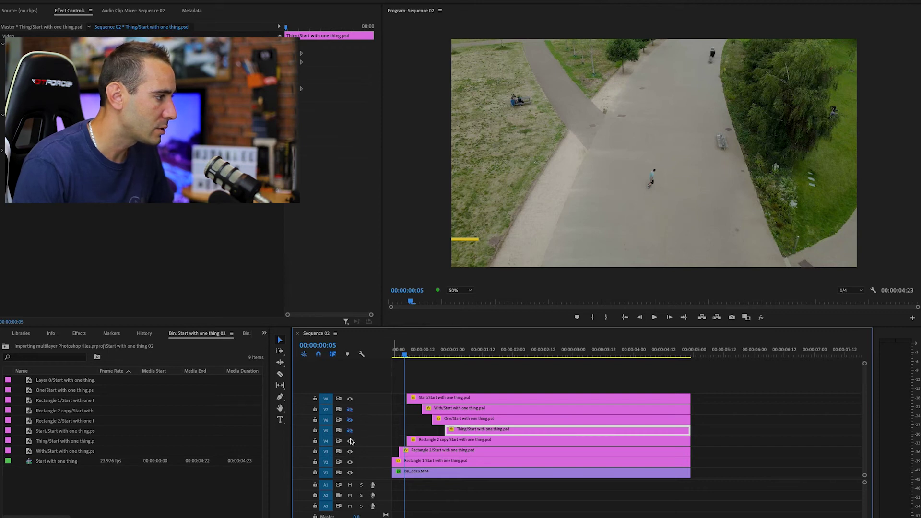
pyautogui.press('space')
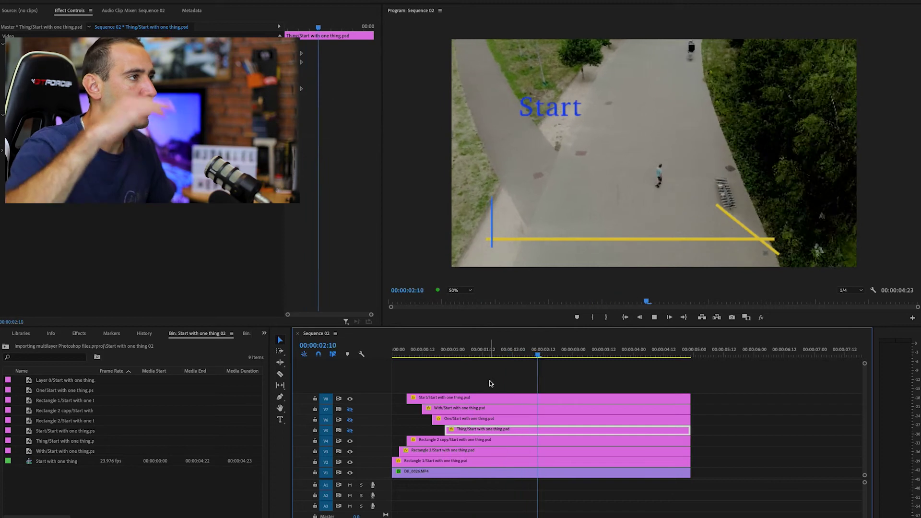
pyautogui.press('space')
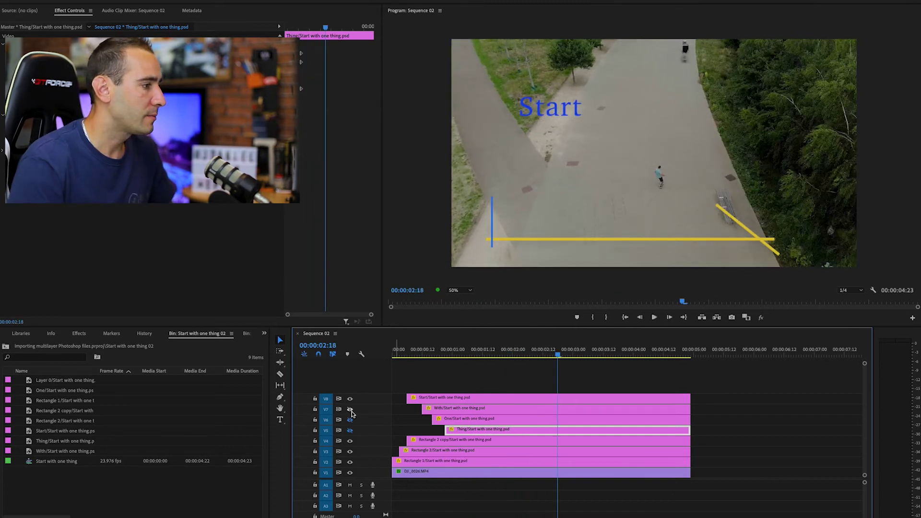
# Turn the With and One tracks back on and replay the titles from 00:00:00:10
pyautogui.click(350, 410)
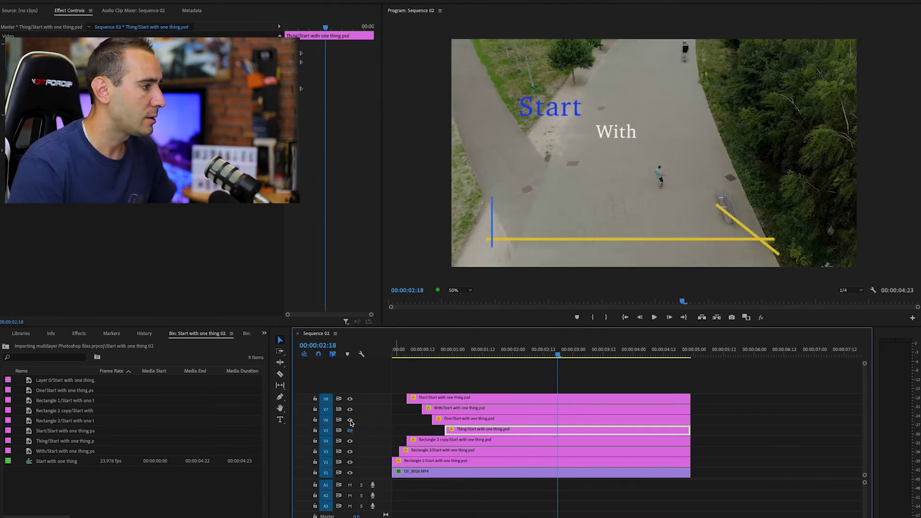
pyautogui.click(350, 421)
pyautogui.click(417, 354)
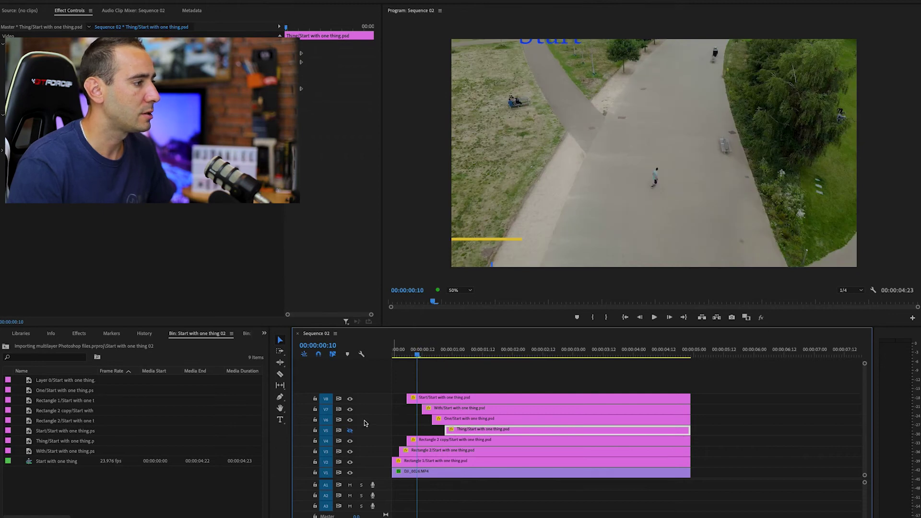
pyautogui.press('space')
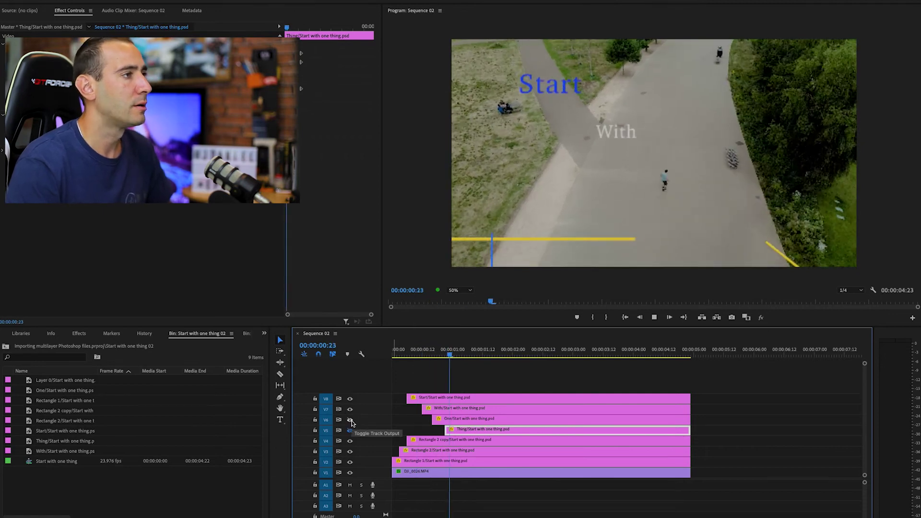
pyautogui.press('space')
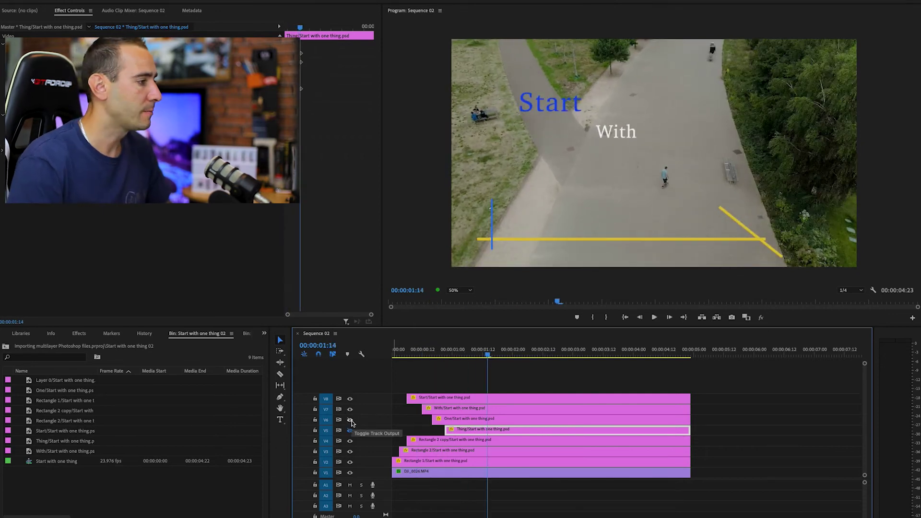
pyautogui.click(428, 354)
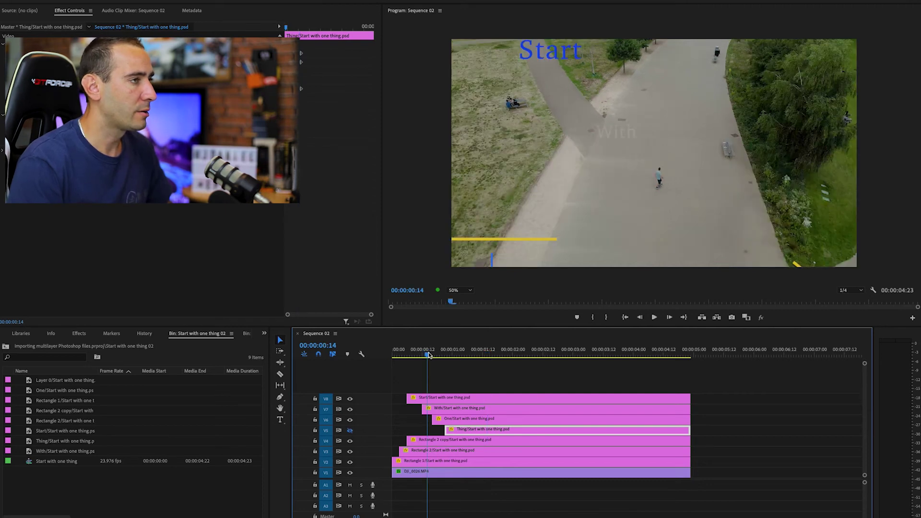
pyautogui.moveTo(425, 356); pyautogui.dragTo(418, 356)
pyautogui.press('space')
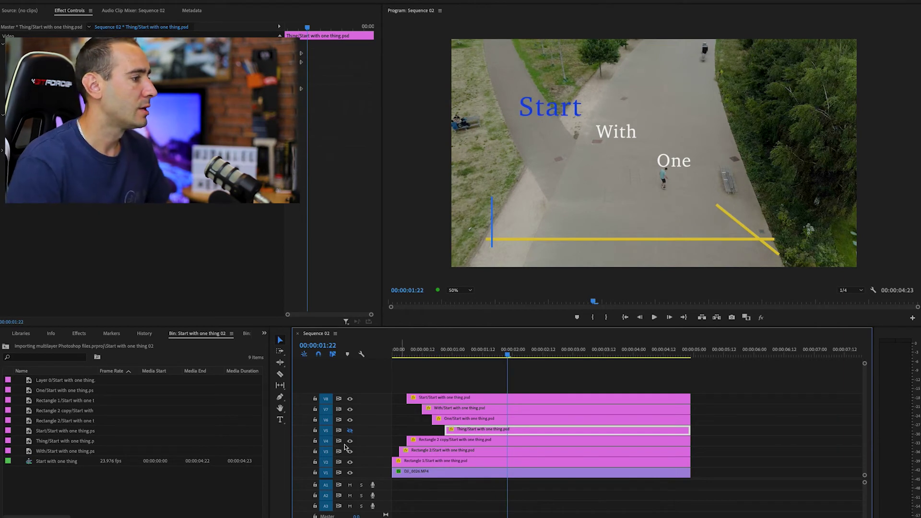
# Show the Thing track again, preview all the words, then jump to the Thing clip's first frame
pyautogui.click(351, 430)
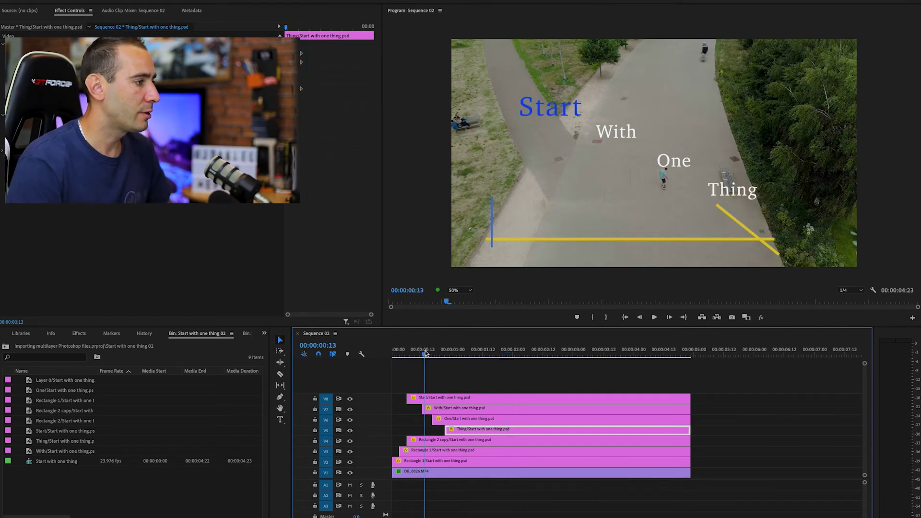
pyautogui.click(425, 364)
pyautogui.press('space')
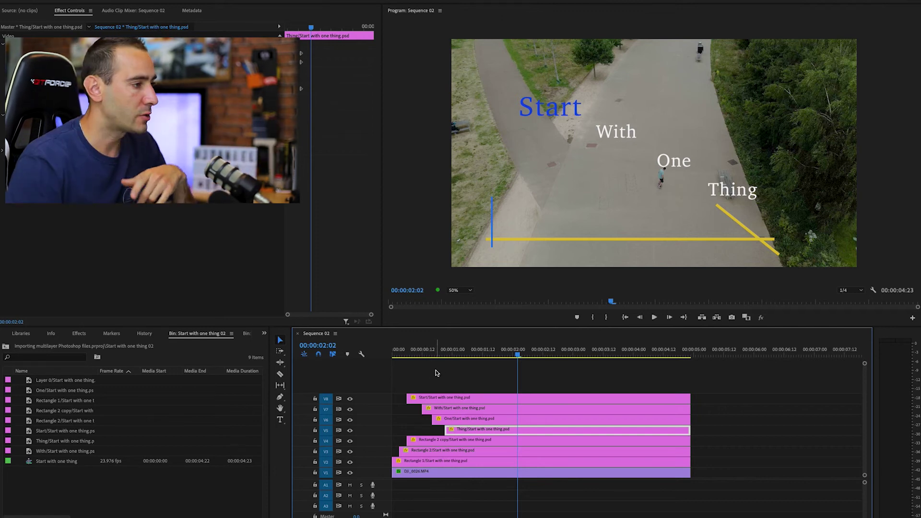
pyautogui.press('Up')
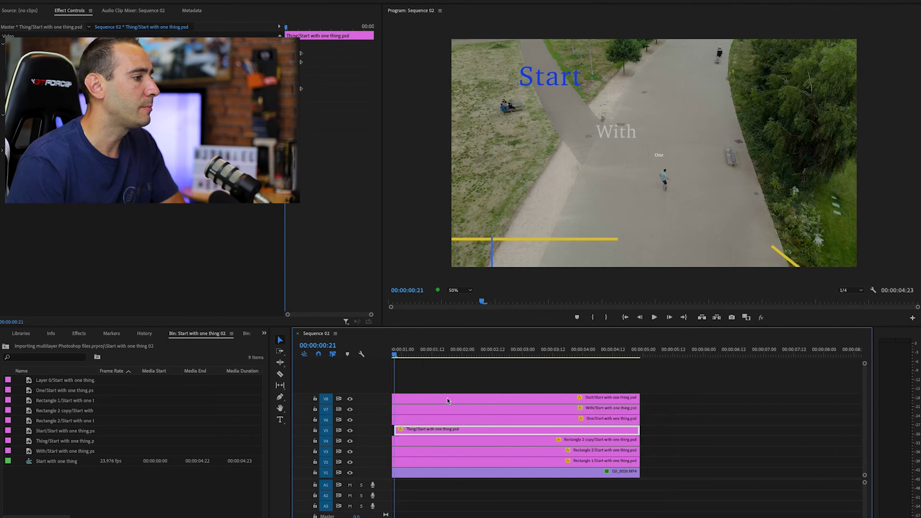
pyautogui.scroll(2, 451, 423)
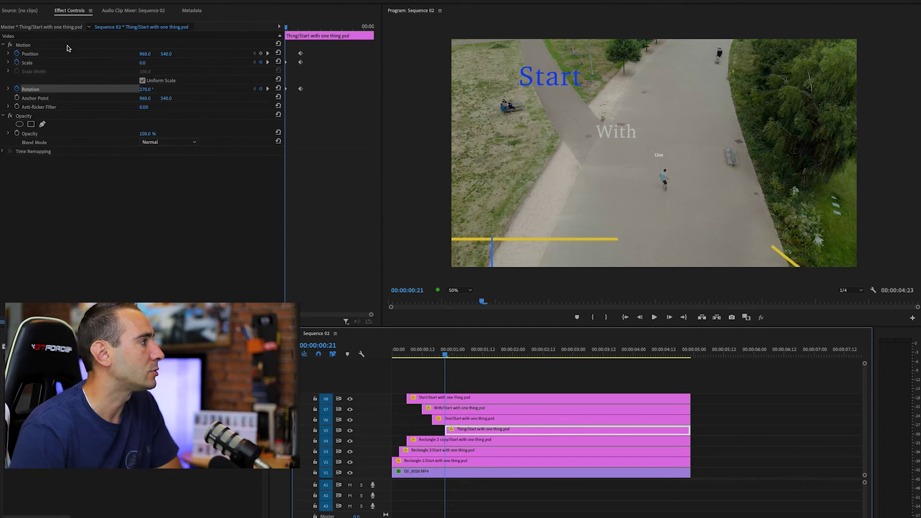
# Select Thing's Motion effect and scrub to about 00:00:01:11, where the word has landed
pyautogui.click(54, 46)
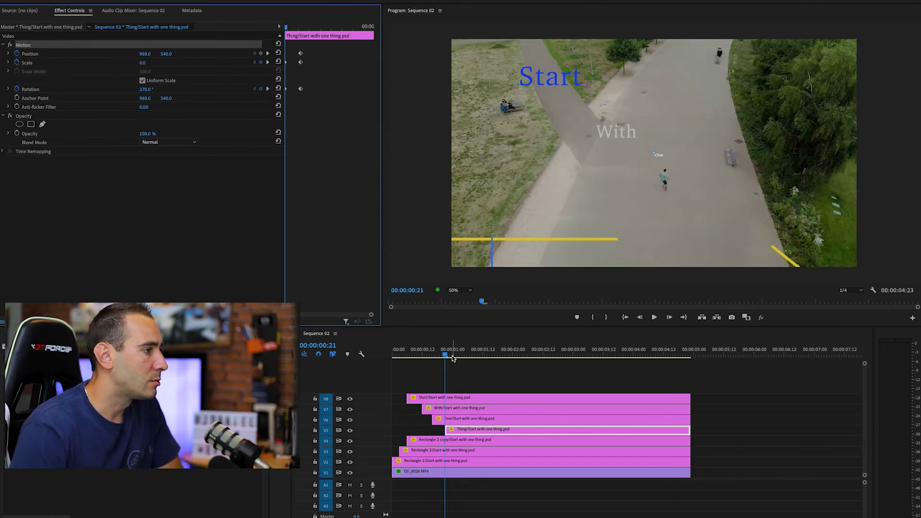
pyautogui.moveTo(447, 357); pyautogui.dragTo(492, 359)
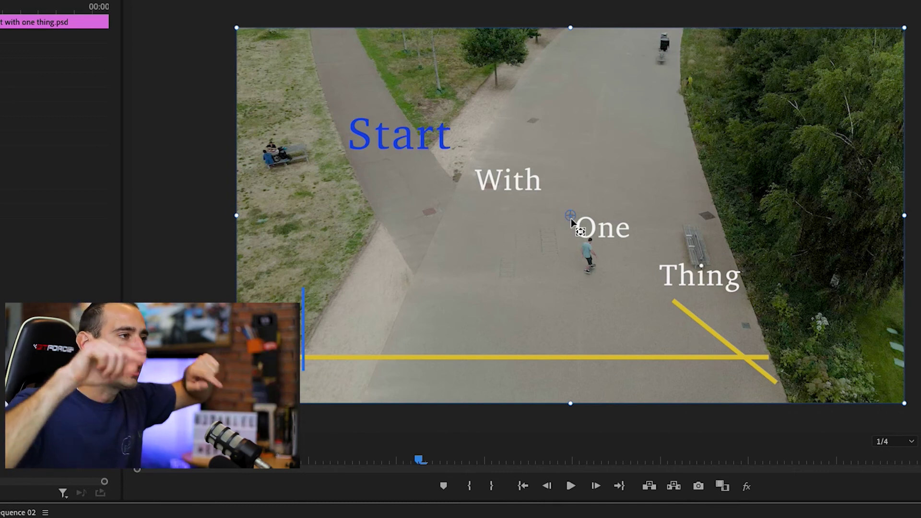
# Move Thing's anchor point onto the word (1232, 740), test playback, and undo a stray move
pyautogui.moveTo(571, 218); pyautogui.dragTo(682, 281)
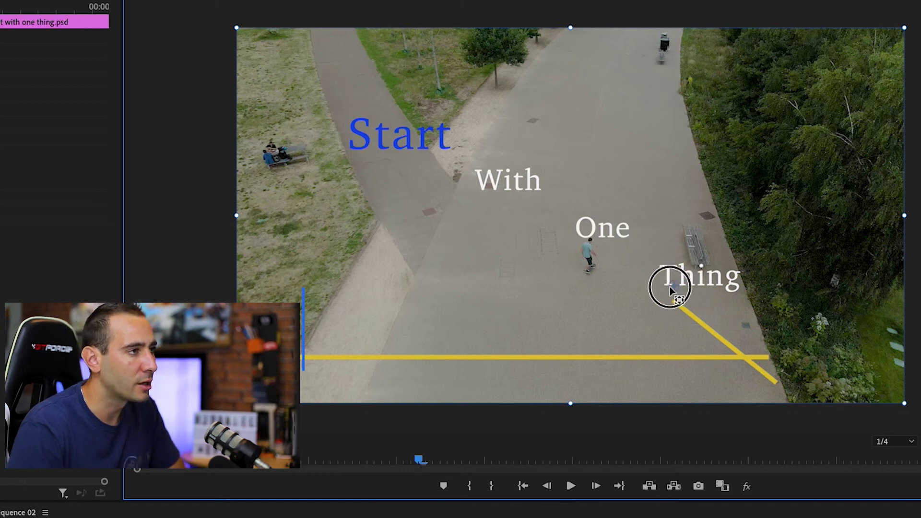
pyautogui.moveTo(666, 284); pyautogui.dragTo(665, 284)
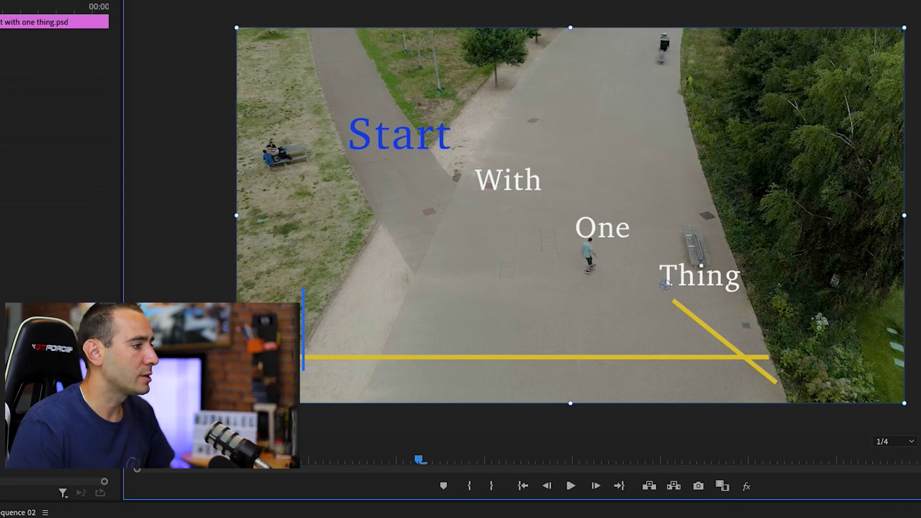
pyautogui.press('space')
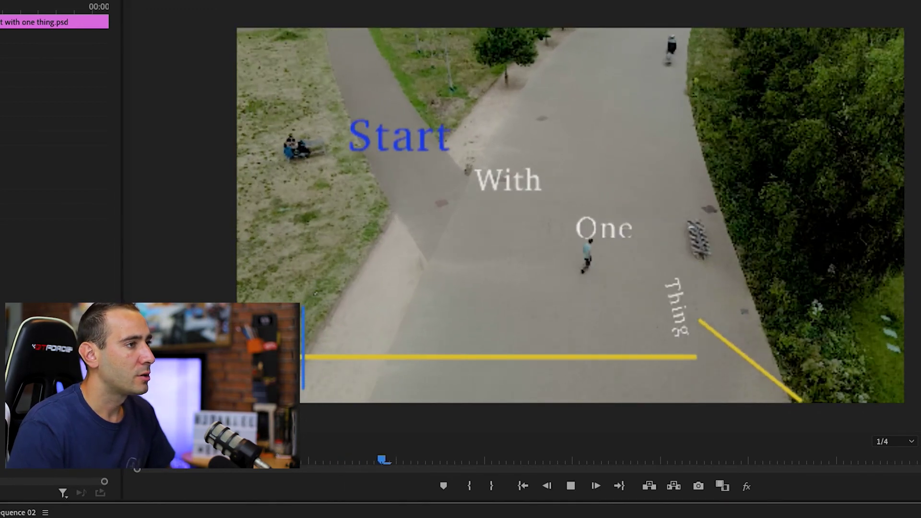
pyautogui.press('space')
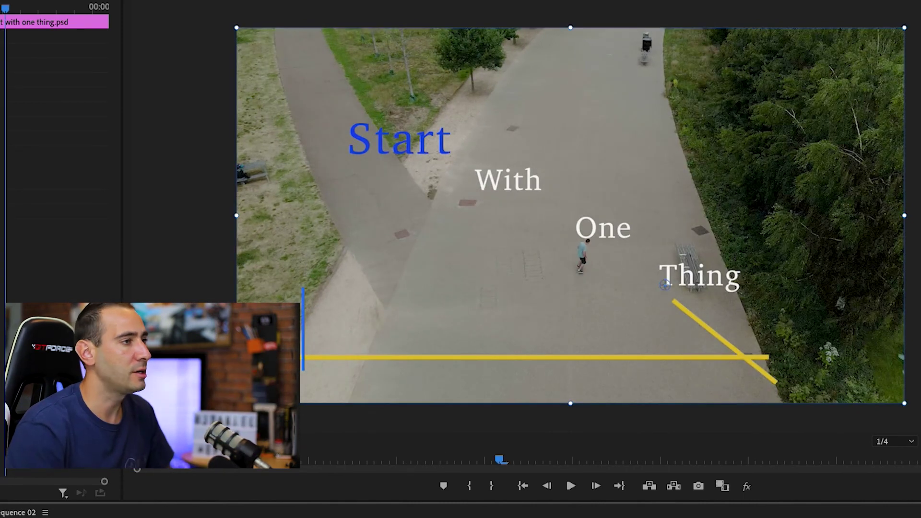
pyautogui.moveTo(667, 286); pyautogui.dragTo(330, 367)
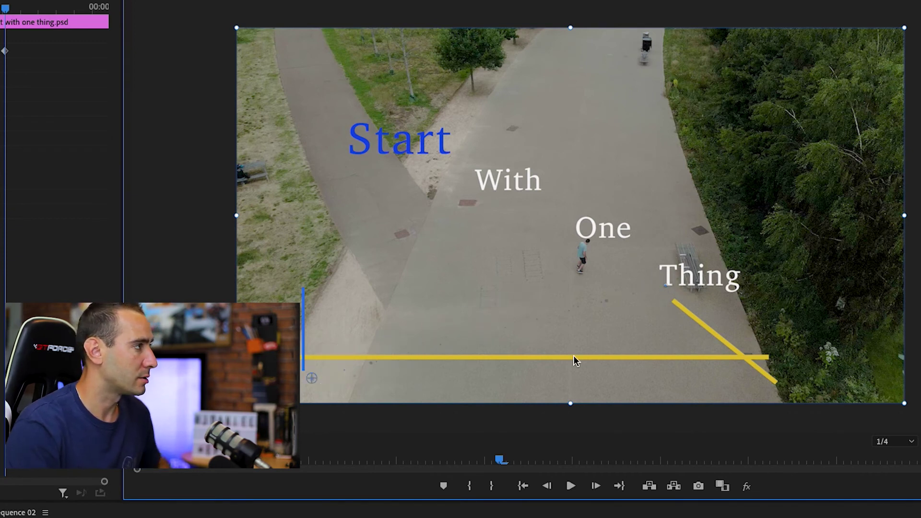
pyautogui.hotkey('ctrl', 'z')
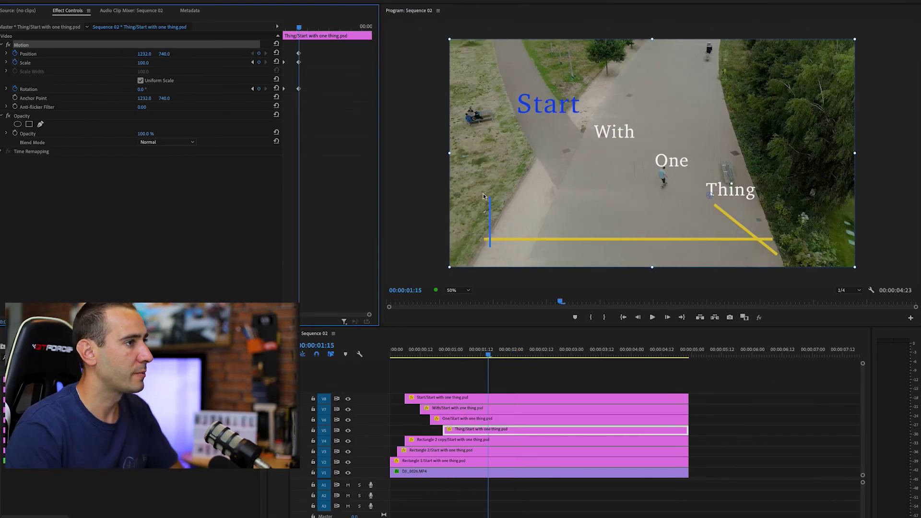
# Drag Thing's pivot to the frame's lower-left corner (108, 1026) and play to check the swing
pyautogui.moveTo(715, 204); pyautogui.dragTo(471, 258)
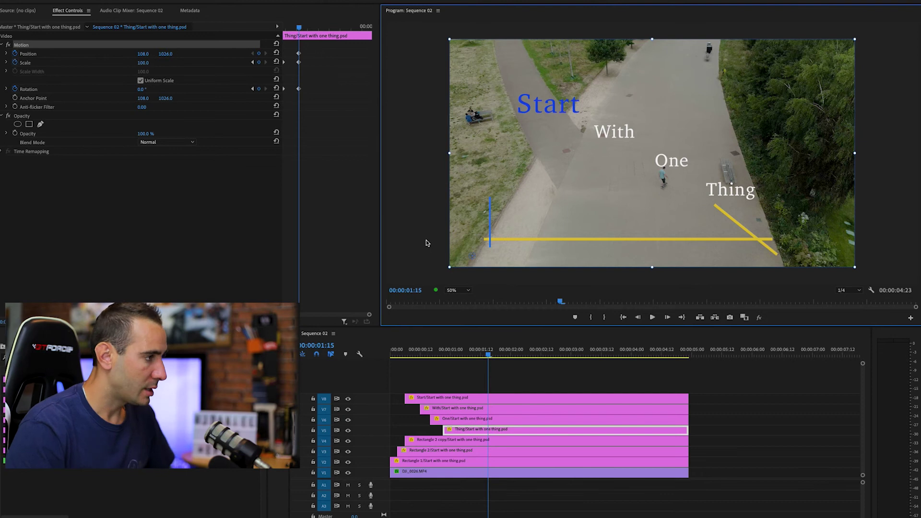
pyautogui.click(434, 352)
pyautogui.press('space')
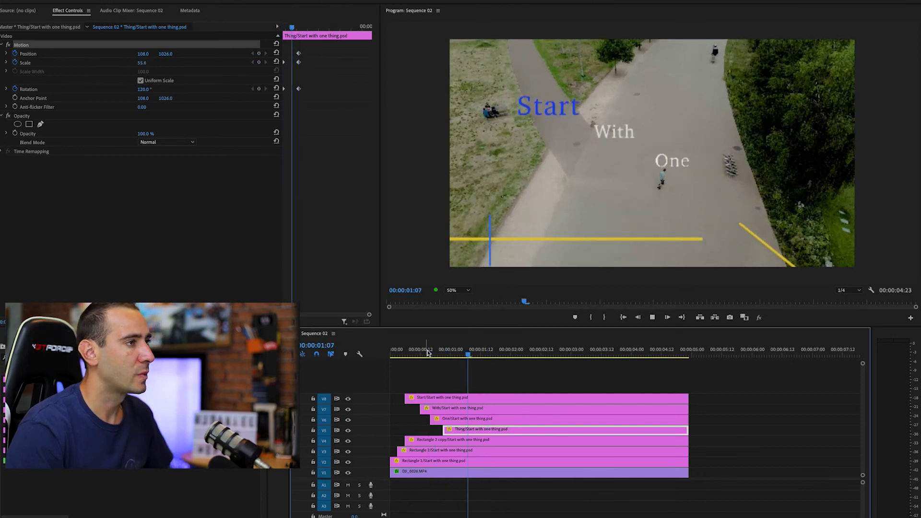
pyautogui.press('space')
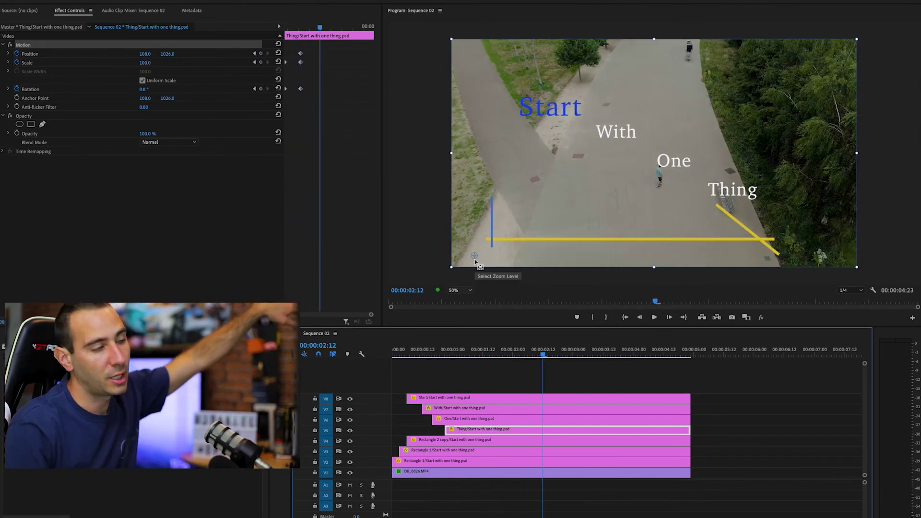
# Shift Thing's pivot toward the bottom centre and replay the animation to review it
pyautogui.click(479, 258)
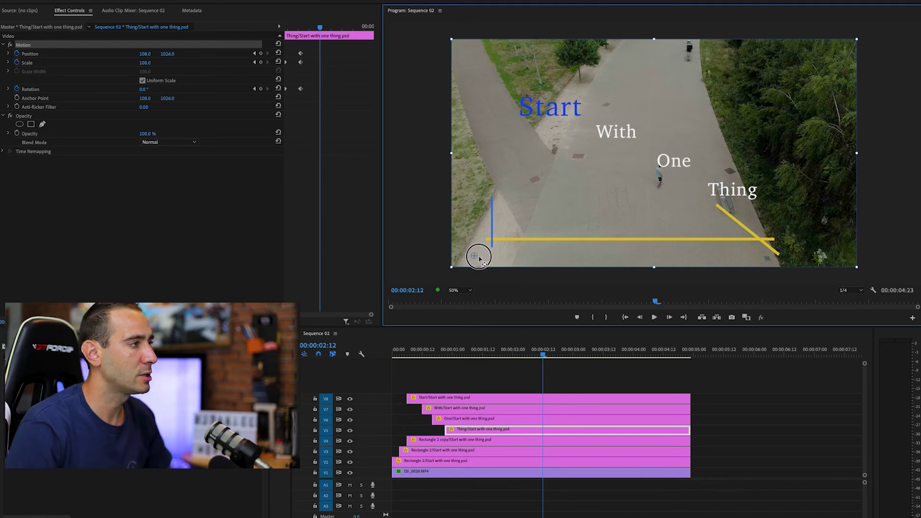
pyautogui.moveTo(479, 258); pyautogui.dragTo(626, 239)
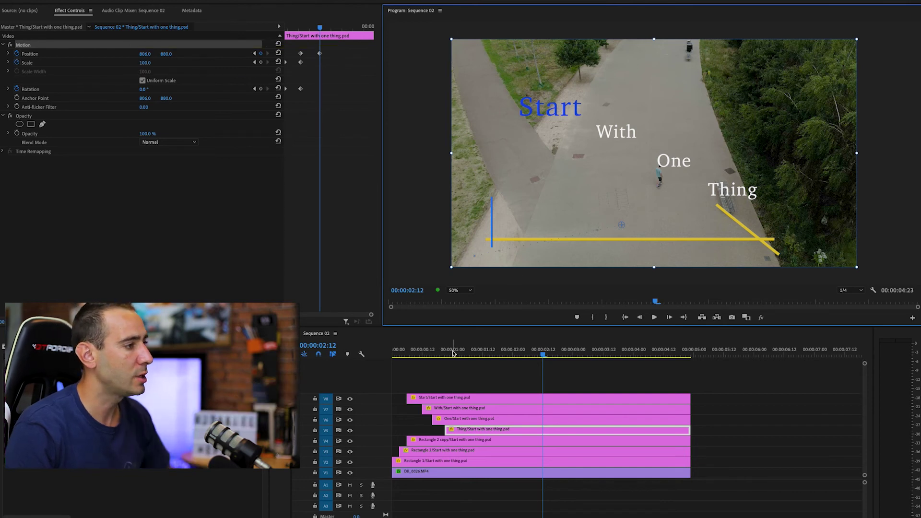
pyautogui.click(433, 354)
pyautogui.press('space')
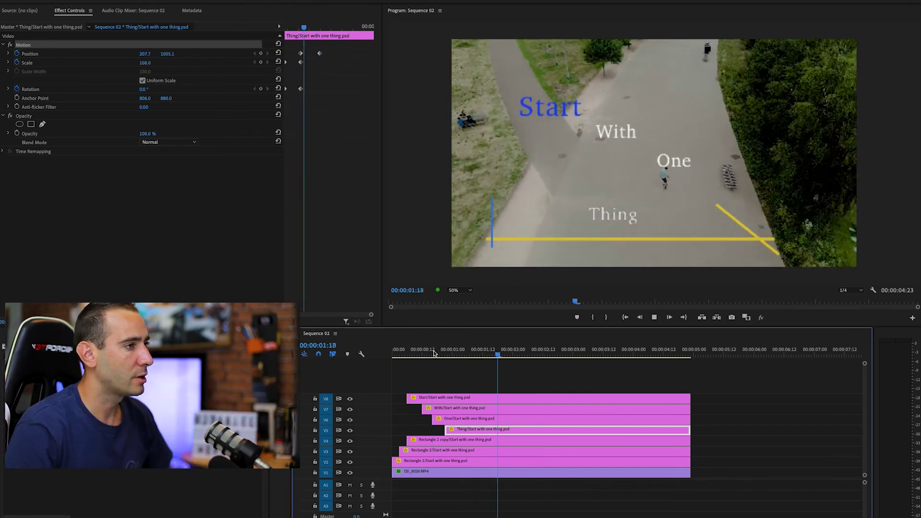
pyautogui.press('space')
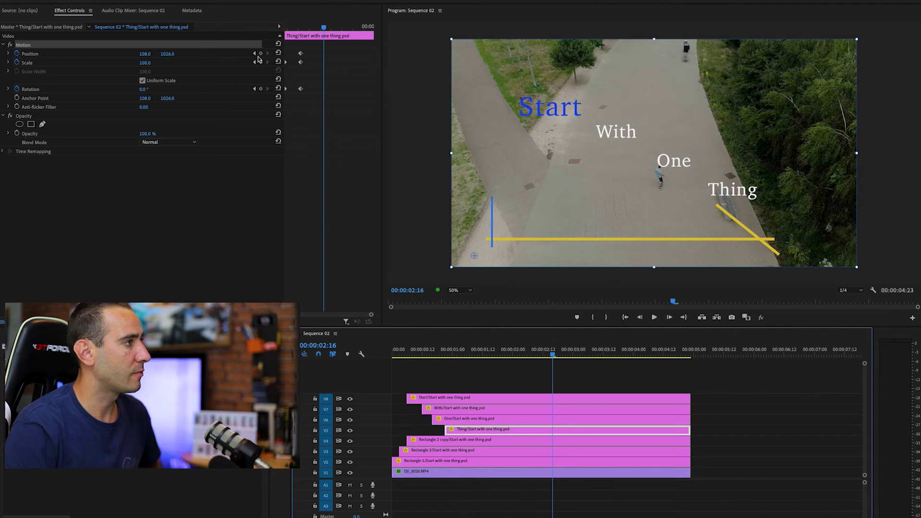
# At Thing's earlier Position keyframe, drag the pivot back onto the word at 1236, 738, and check later frames
pyautogui.click(255, 53)
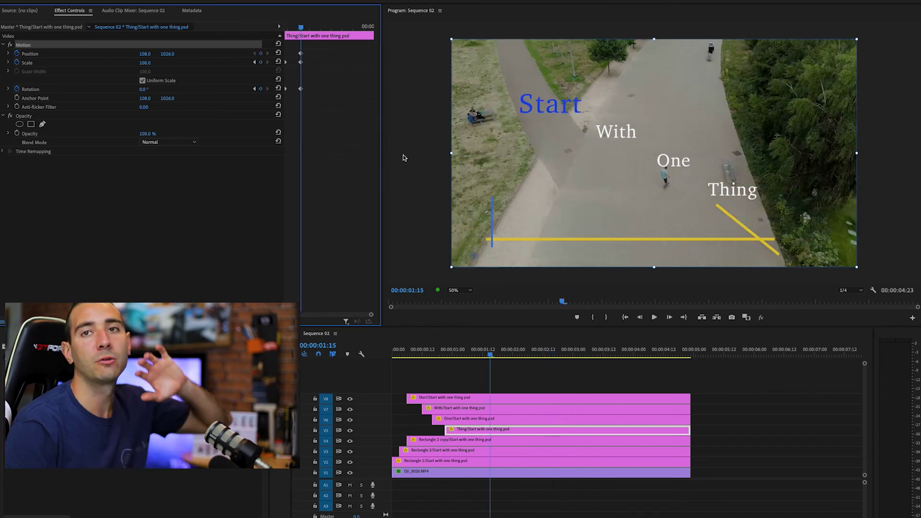
pyautogui.moveTo(474, 259); pyautogui.dragTo(474, 261)
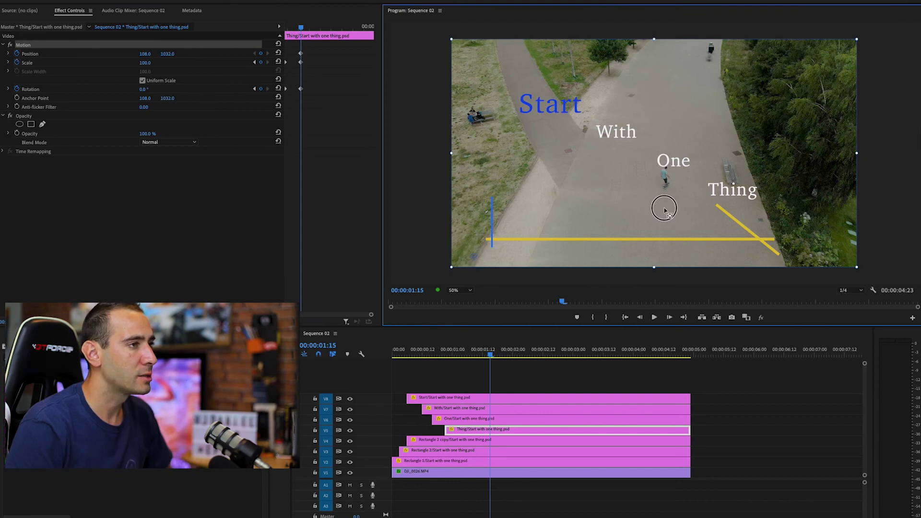
pyautogui.moveTo(664, 210); pyautogui.dragTo(711, 194)
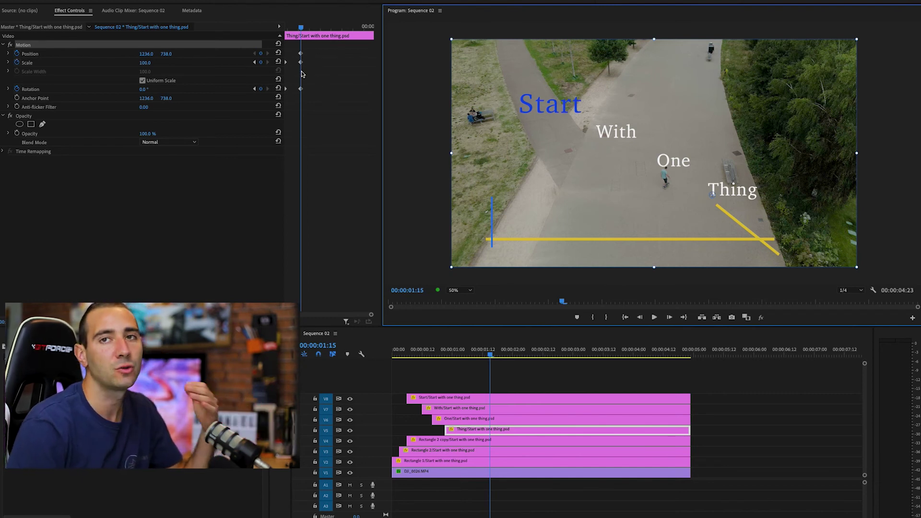
pyautogui.click(309, 30)
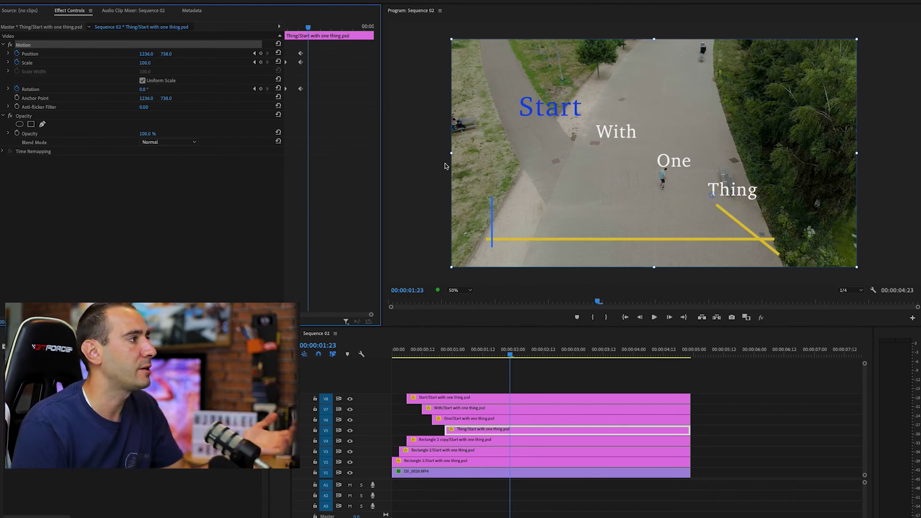
pyautogui.click(255, 53)
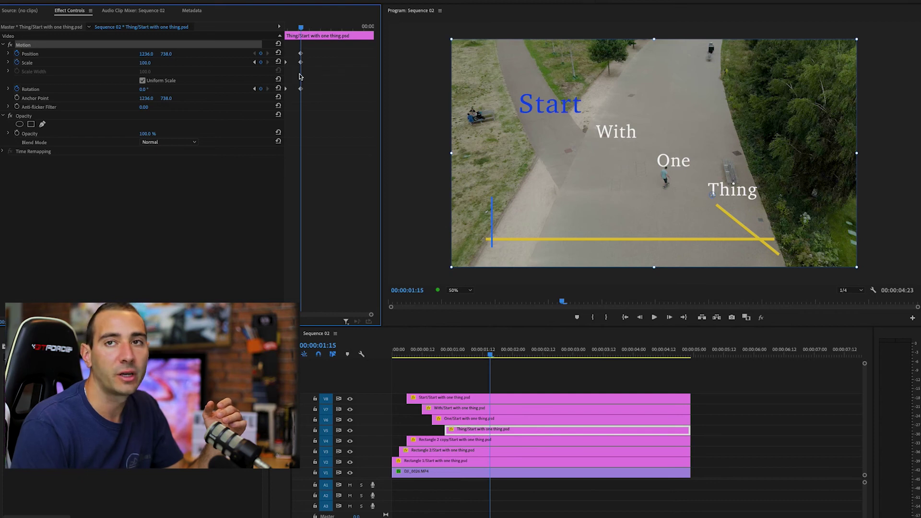
pyautogui.click(314, 28)
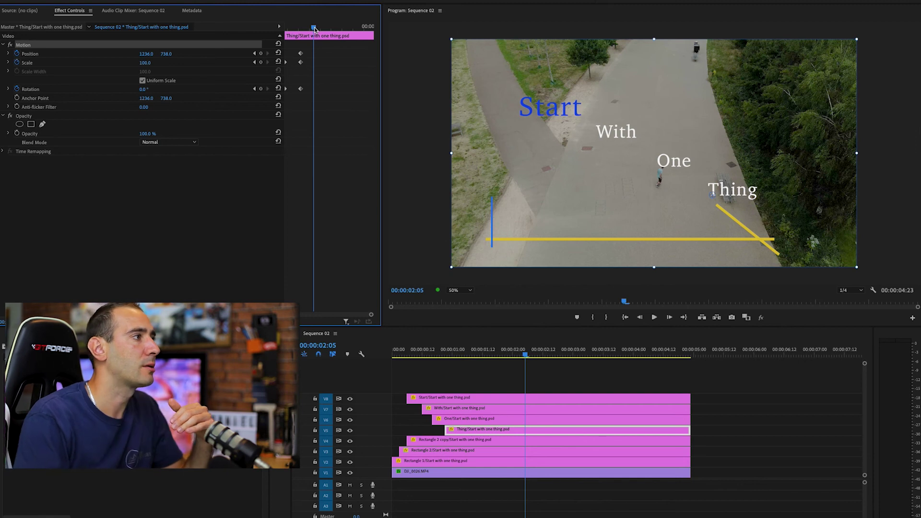
# Review the Thing word's spin-in animation, then show the Effects library with Video Transitions expanded
pyautogui.click(301, 28)
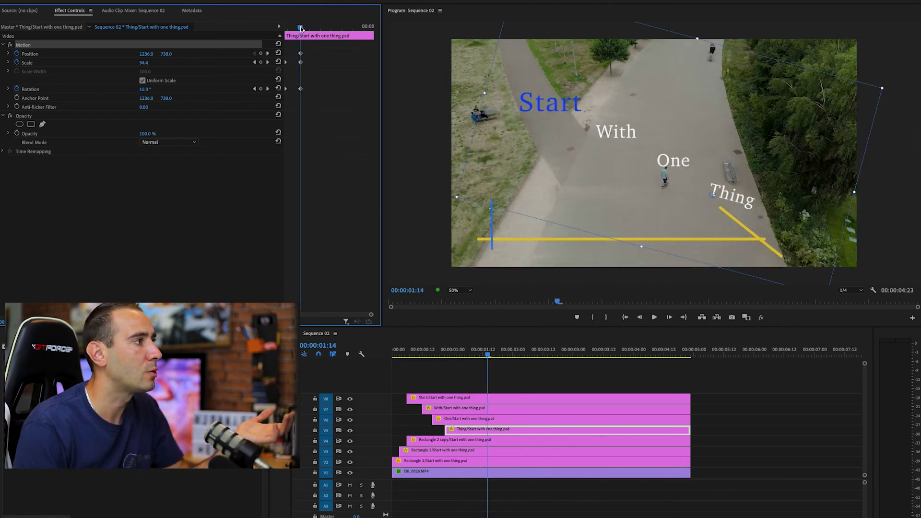
pyautogui.moveTo(307, 27); pyautogui.dragTo(317, 28)
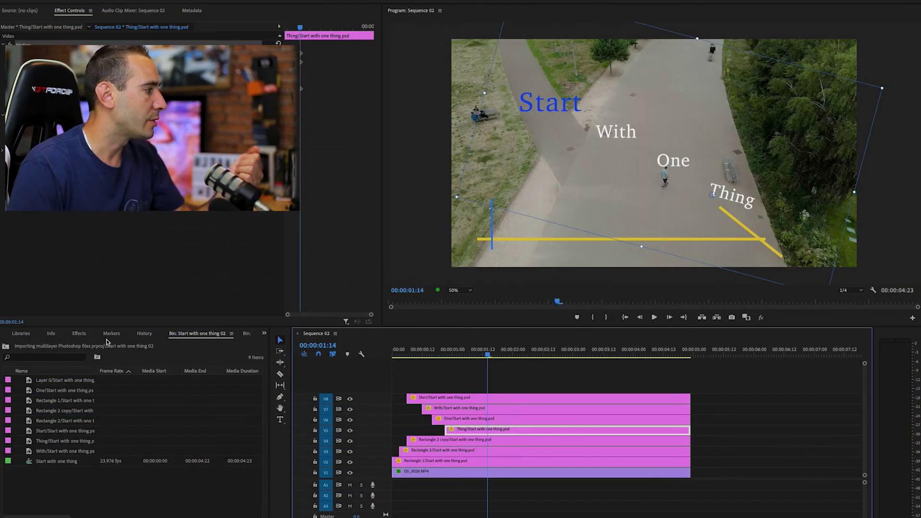
pyautogui.click(80, 333)
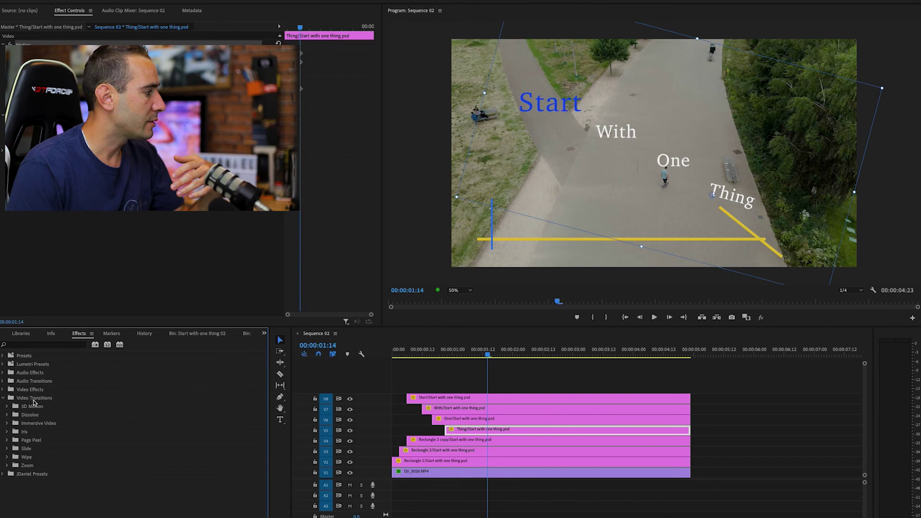